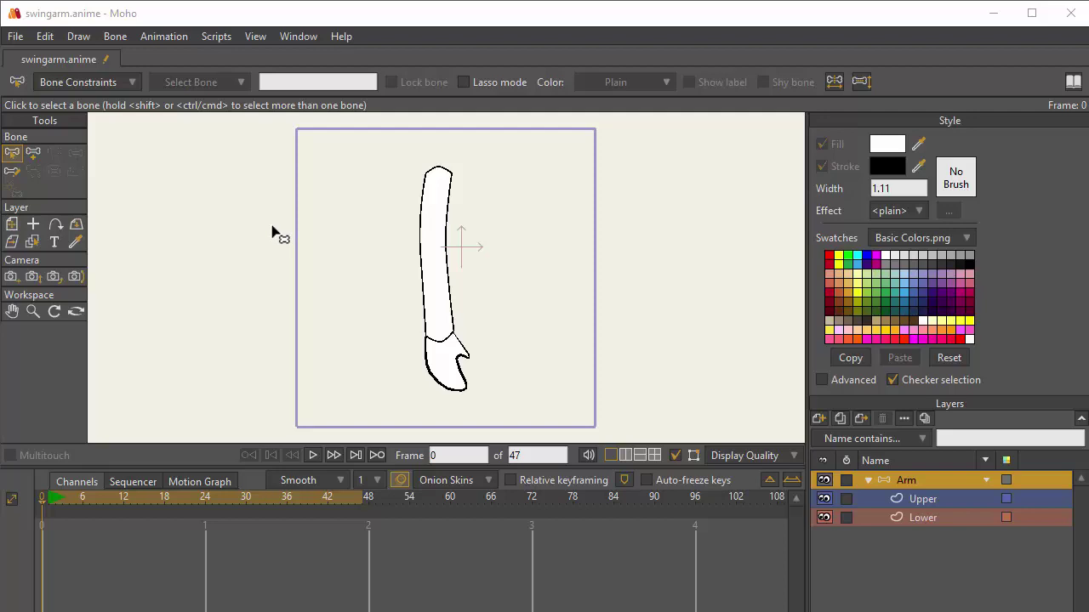
{"action": "left_click", "coordinate": [34, 153]}
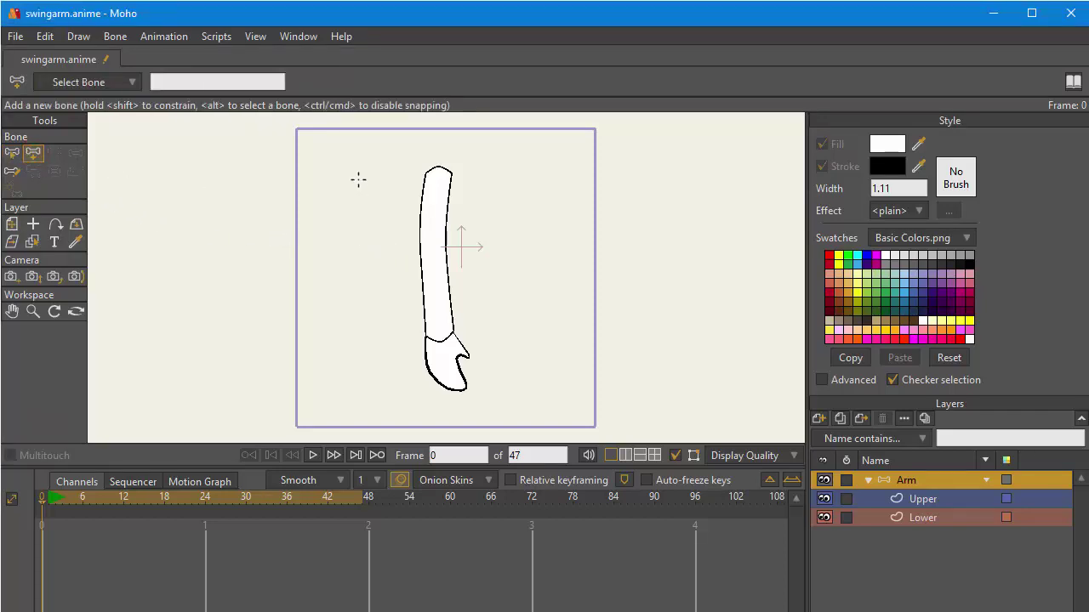
{"action": "left_click_drag", "start_coordinate": [341, 179], "coordinate": [357, 324]}
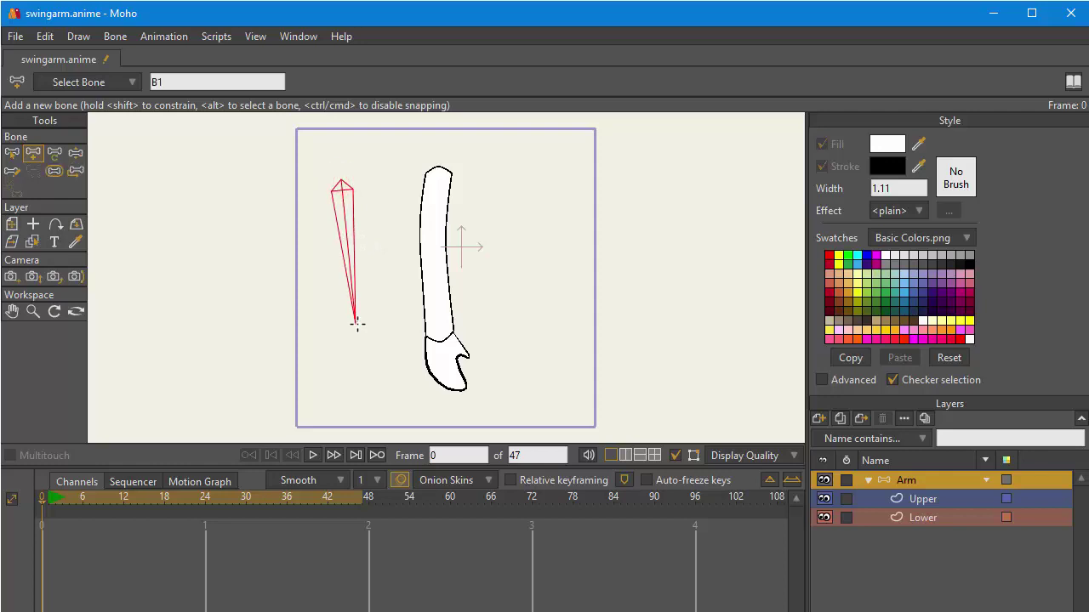
{"action": "left_click", "coordinate": [400, 293]}
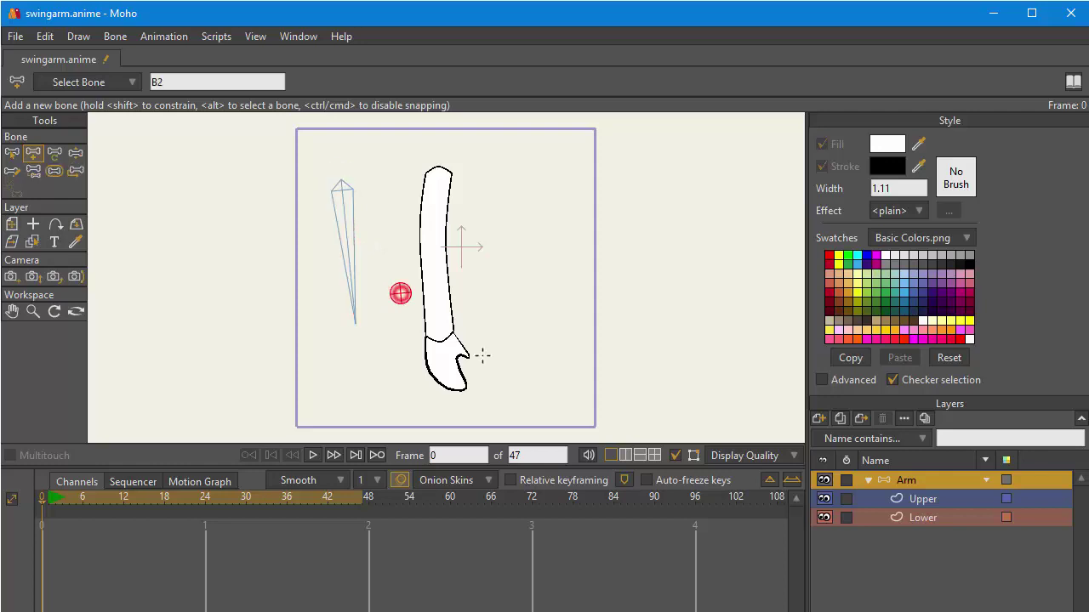
{"action": "left_click", "coordinate": [387, 327]}
{"action": "left_click", "coordinate": [497, 326]}
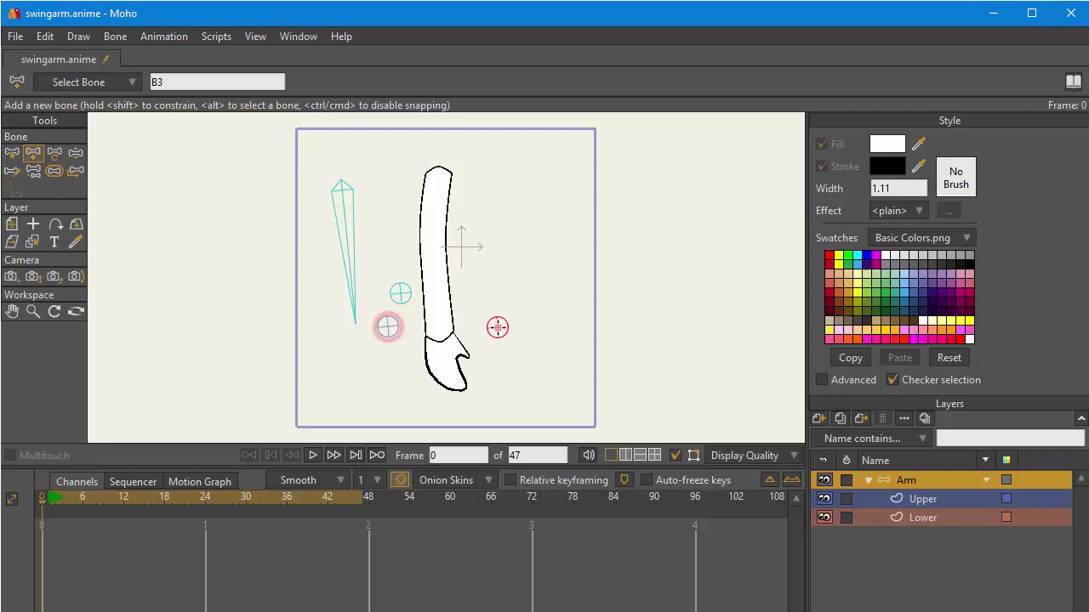
{"action": "left_click", "coordinate": [56, 171]}
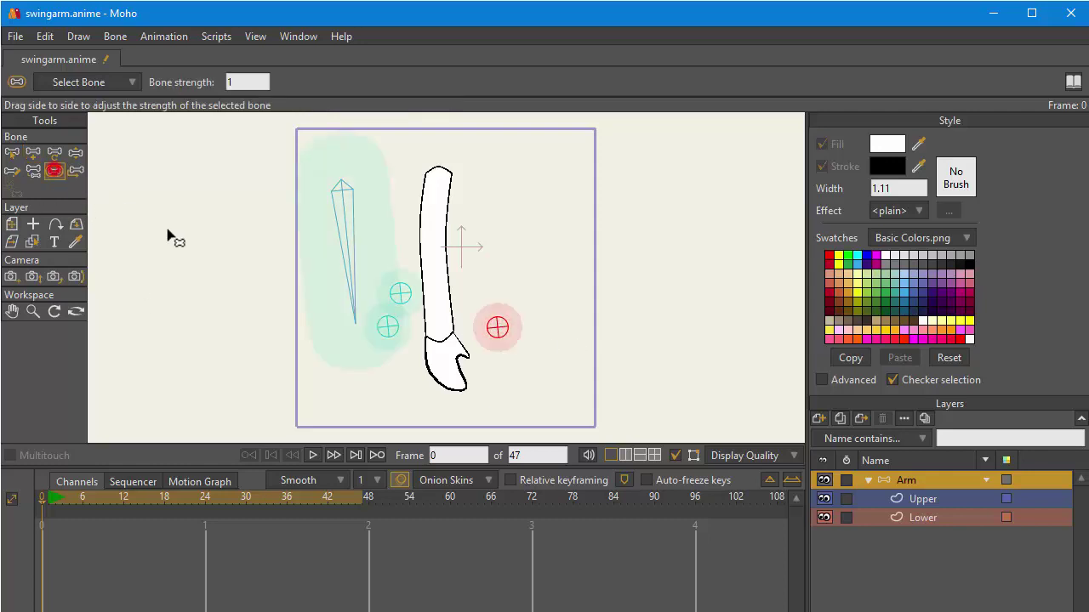
{"action": "left_click", "coordinate": [397, 332]}
{"action": "left_click_drag", "start_coordinate": [400, 334], "coordinate": [510, 347]}
{"action": "left_click", "coordinate": [515, 345]}
{"action": "left_click_drag", "start_coordinate": [401, 293], "coordinate": [365, 292]}
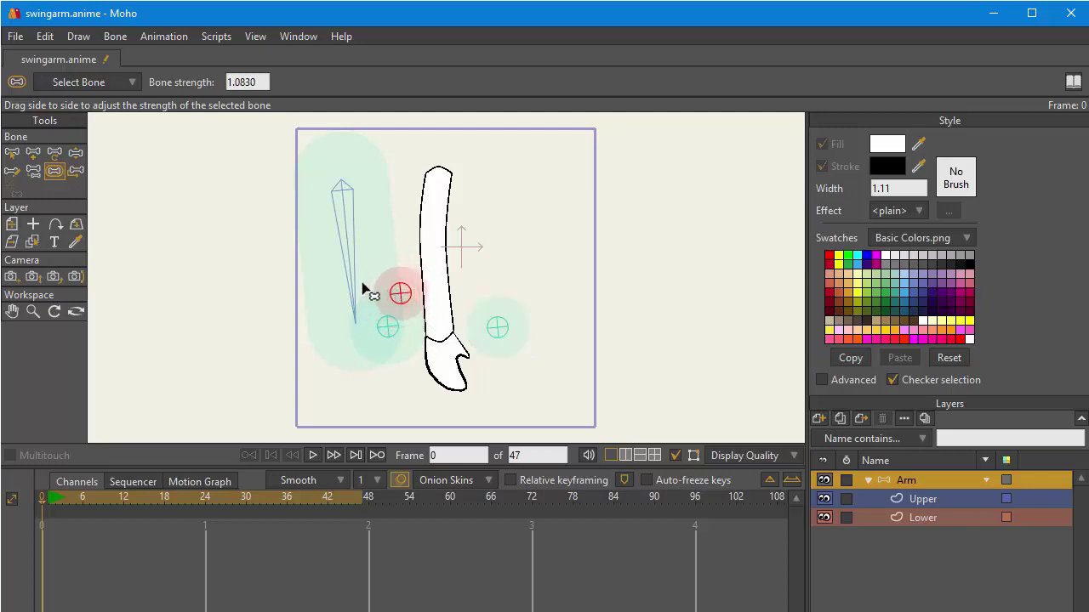
{"action": "left_click", "coordinate": [34, 171]}
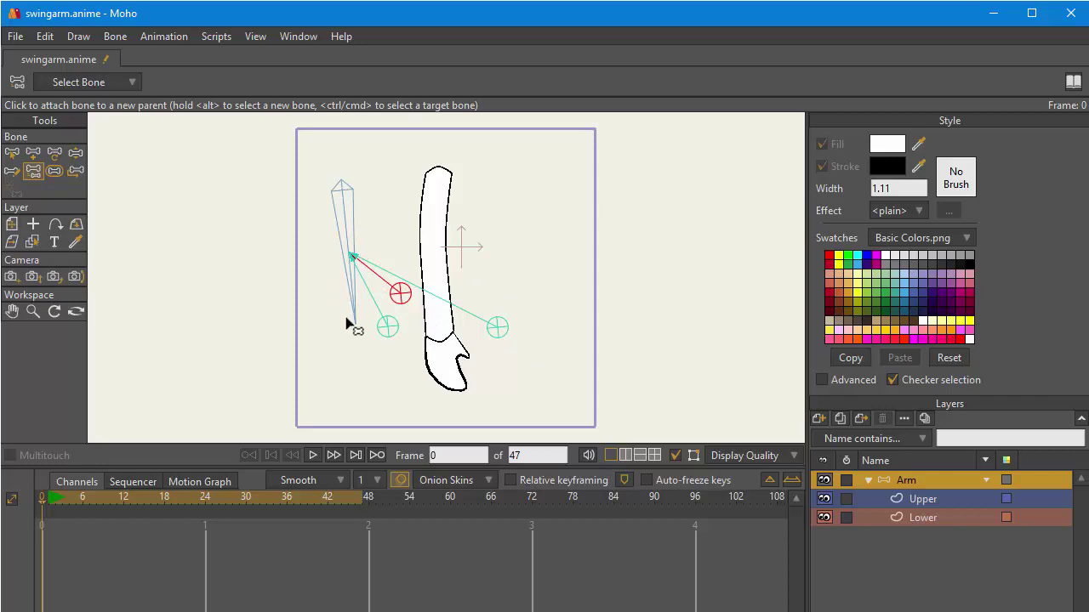
{"action": "left_click", "coordinate": [34, 155]}
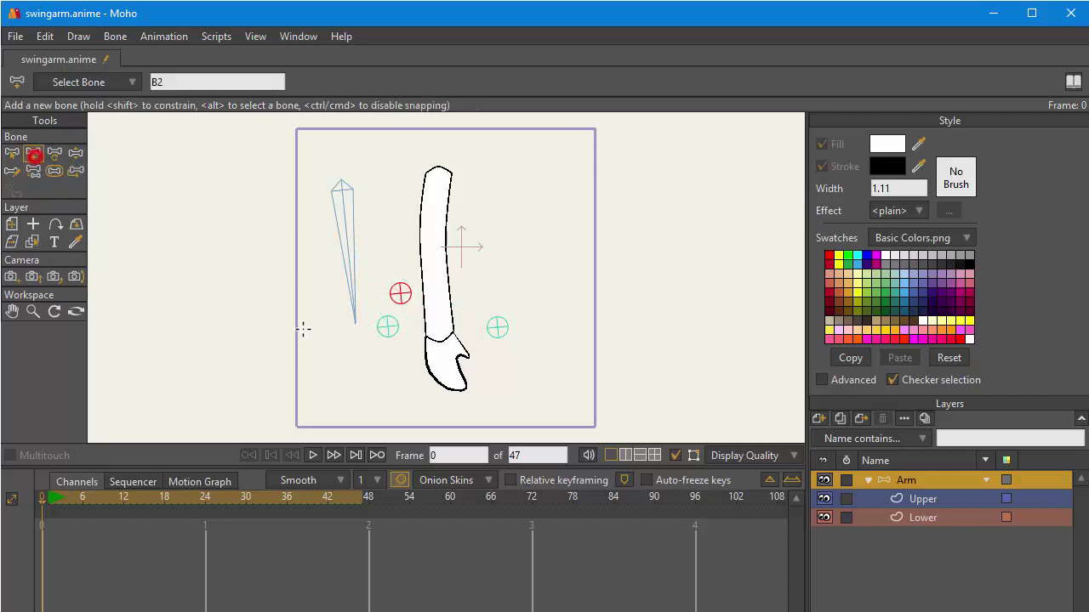
{"action": "left_click_drag", "start_coordinate": [359, 326], "coordinate": [438, 381]}
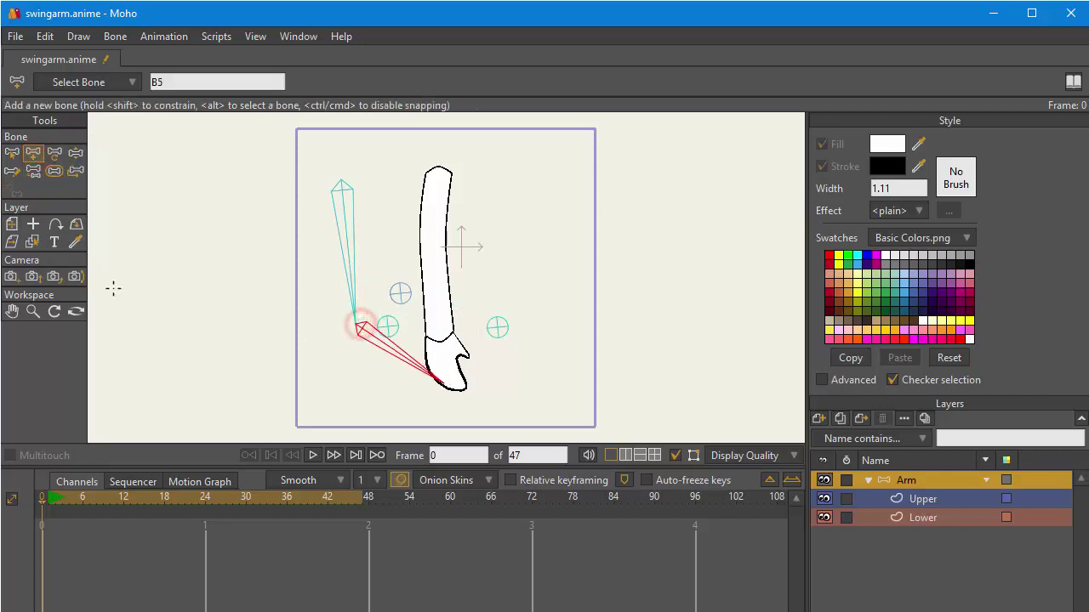
{"action": "left_click", "coordinate": [34, 171]}
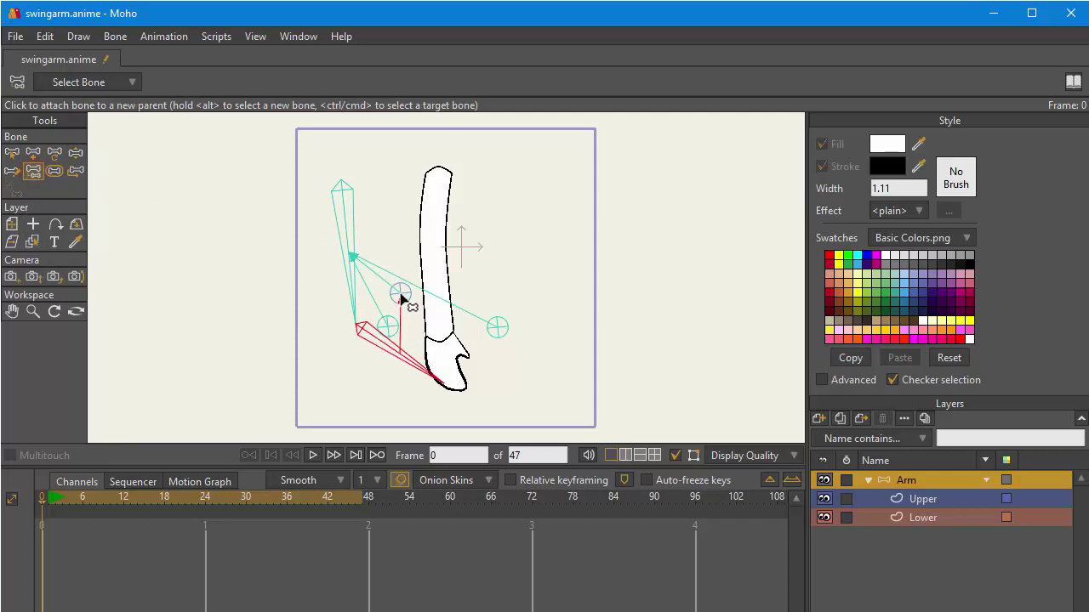
{"action": "left_click", "coordinate": [12, 153]}
{"action": "left_click_drag", "start_coordinate": [306, 176], "coordinate": [655, 418]}
{"action": "key", "text": "Delete"}
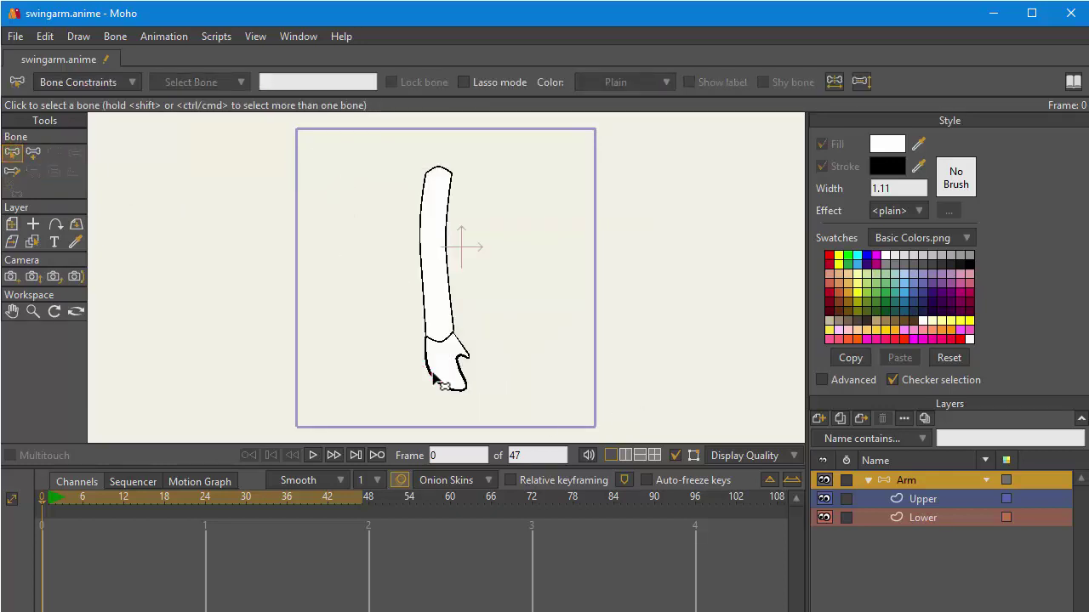
{"action": "left_click", "coordinate": [32, 154]}
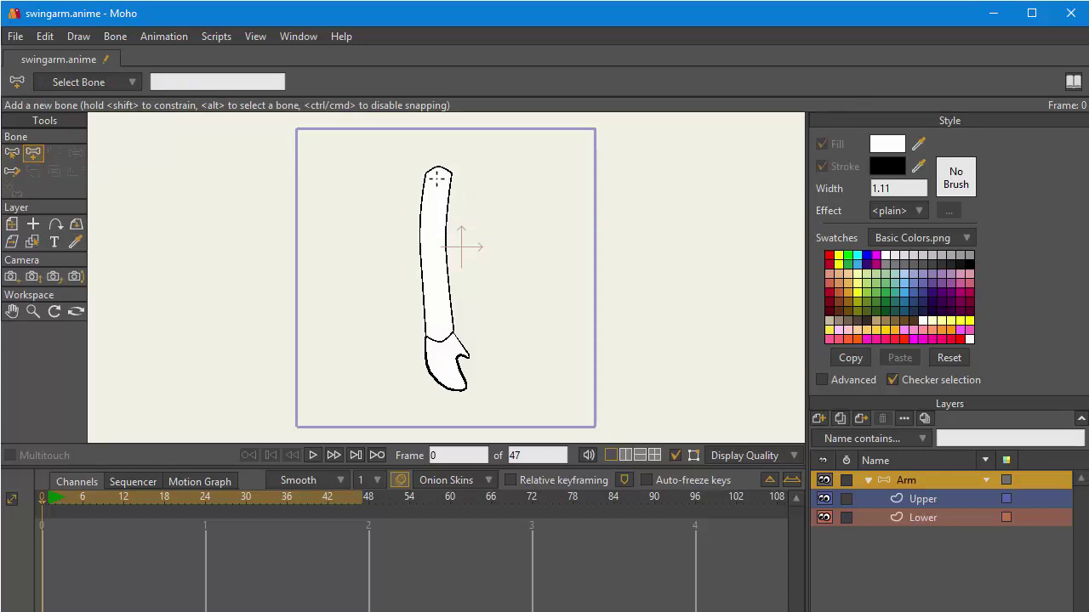
{"action": "left_click", "coordinate": [923, 500]}
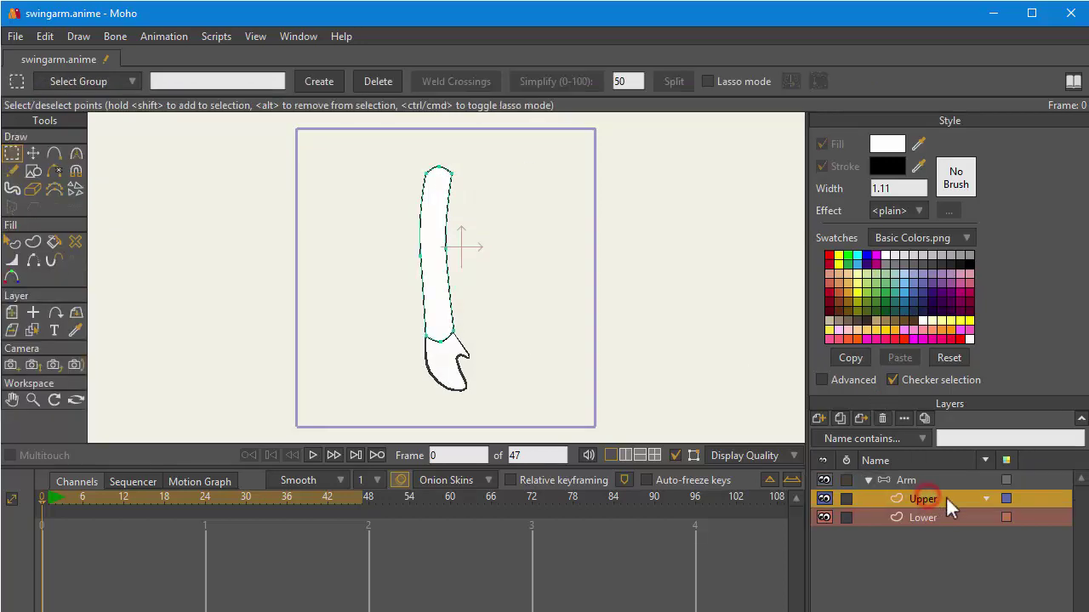
{"action": "left_click", "coordinate": [929, 517]}
{"action": "left_click", "coordinate": [923, 480]}
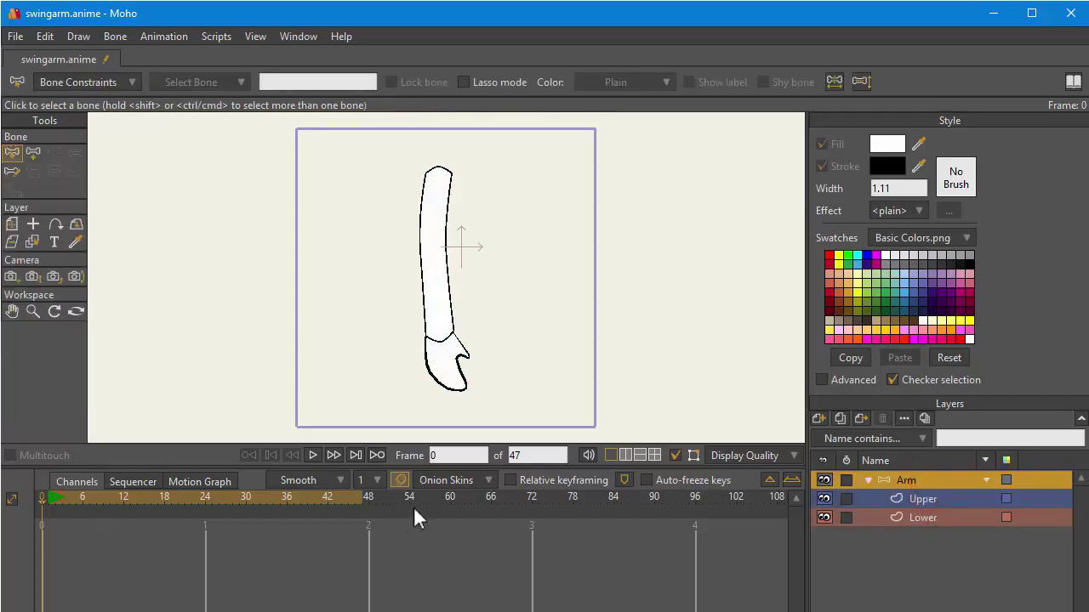
{"action": "left_click", "coordinate": [911, 498]}
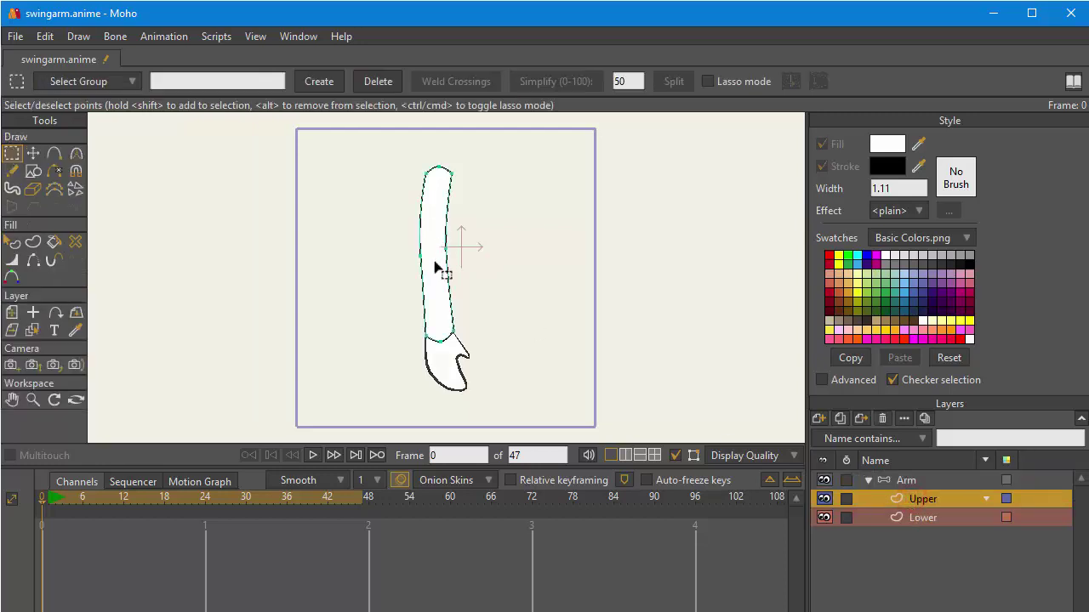
{"action": "left_click_drag", "start_coordinate": [403, 161], "coordinate": [494, 397]}
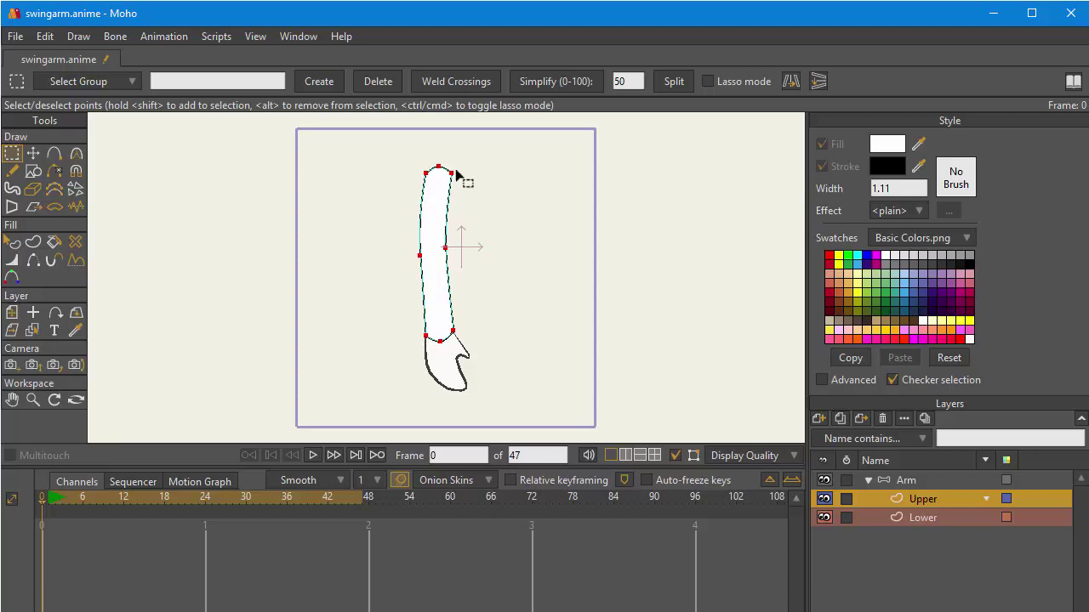
{"action": "left_click", "coordinate": [548, 264]}
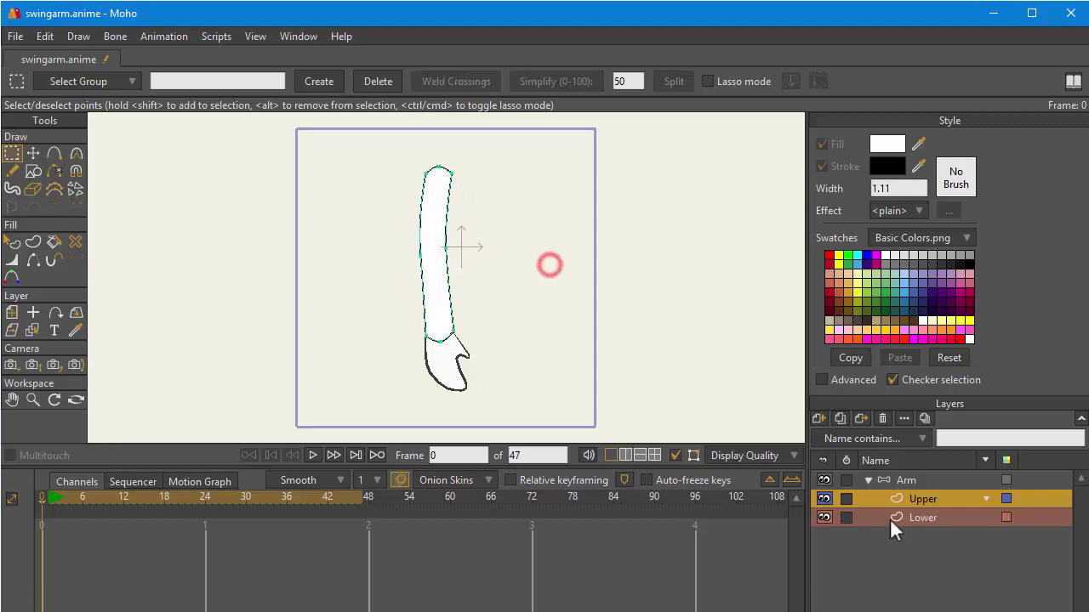
{"action": "left_click", "coordinate": [924, 517]}
{"action": "left_click_drag", "start_coordinate": [391, 297], "coordinate": [535, 437]}
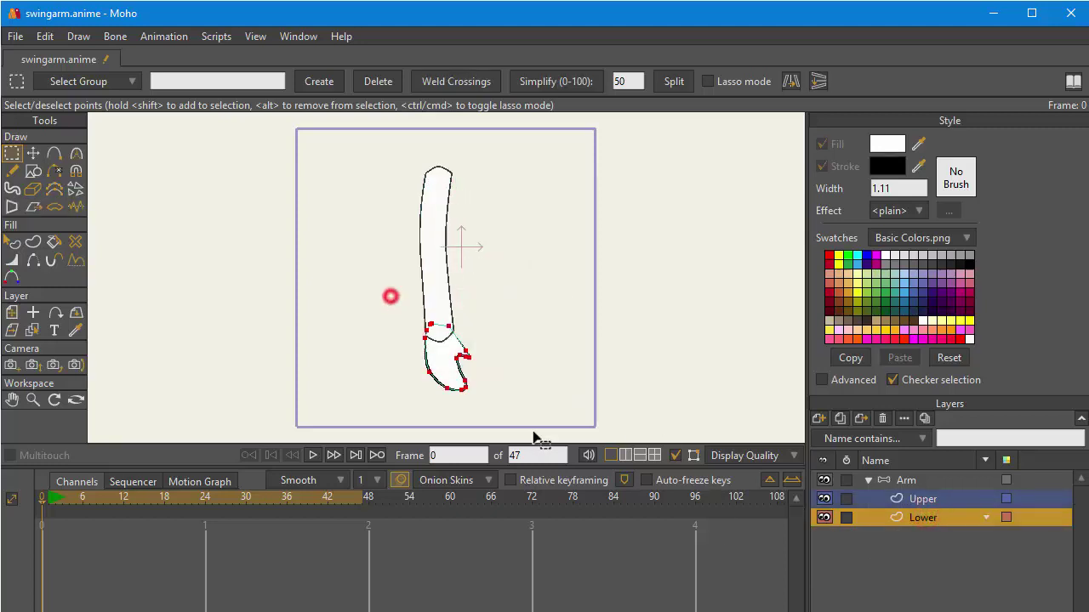
{"action": "left_click", "coordinate": [538, 324]}
{"action": "left_click", "coordinate": [906, 480]}
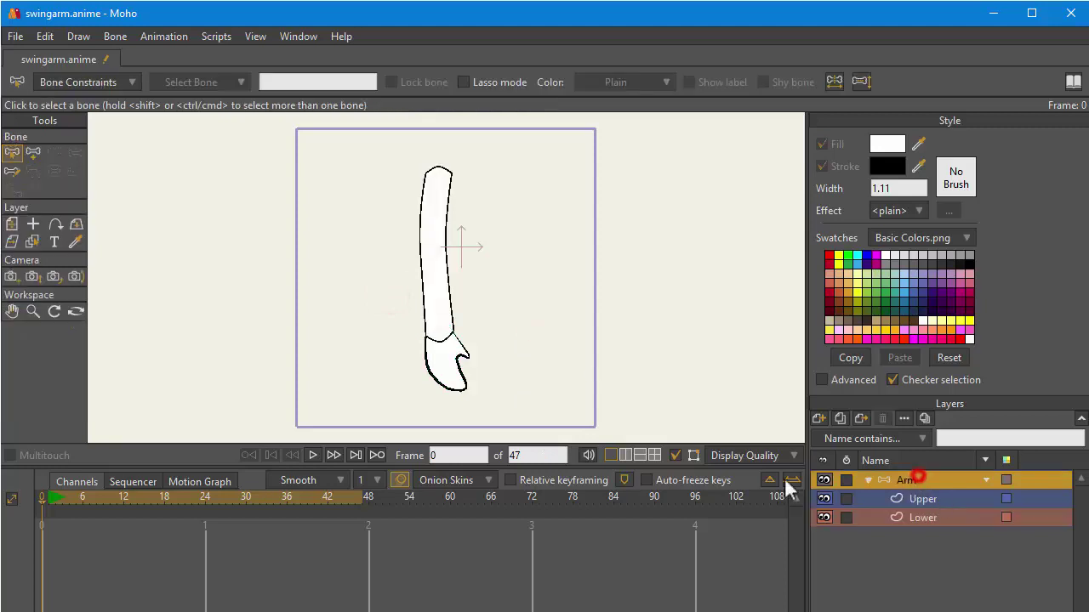
- Draw an upper-arm bone from shoulder to elbow, a forearm bone to the hand tip, and an extra bone at the elbow
{"action": "left_click", "coordinate": [34, 153]}
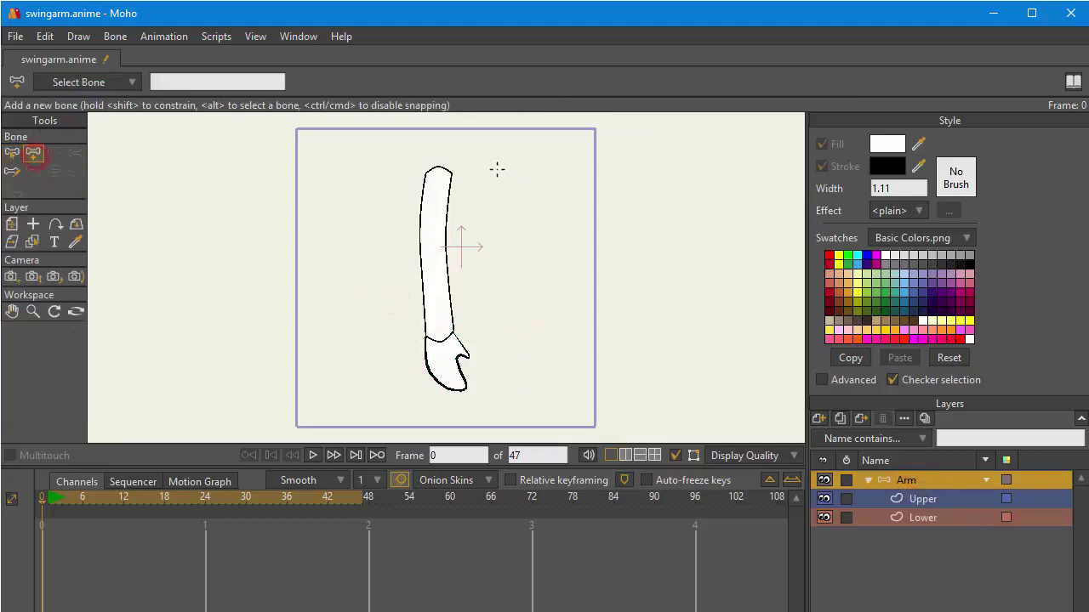
{"action": "left_click_drag", "start_coordinate": [437, 177], "coordinate": [438, 335]}
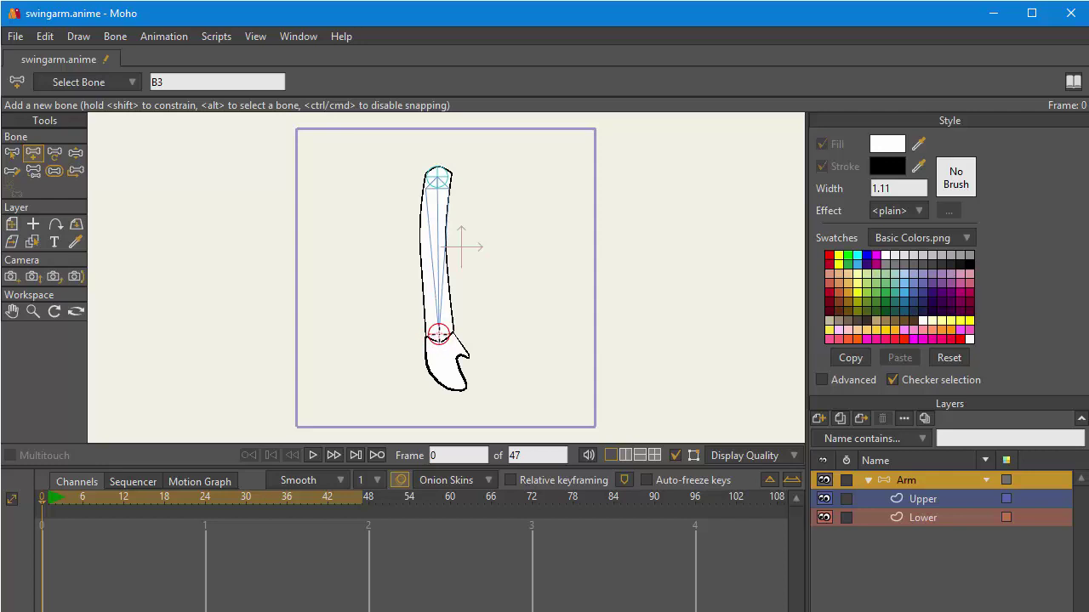
{"action": "left_click_drag", "start_coordinate": [438, 335], "coordinate": [458, 393]}
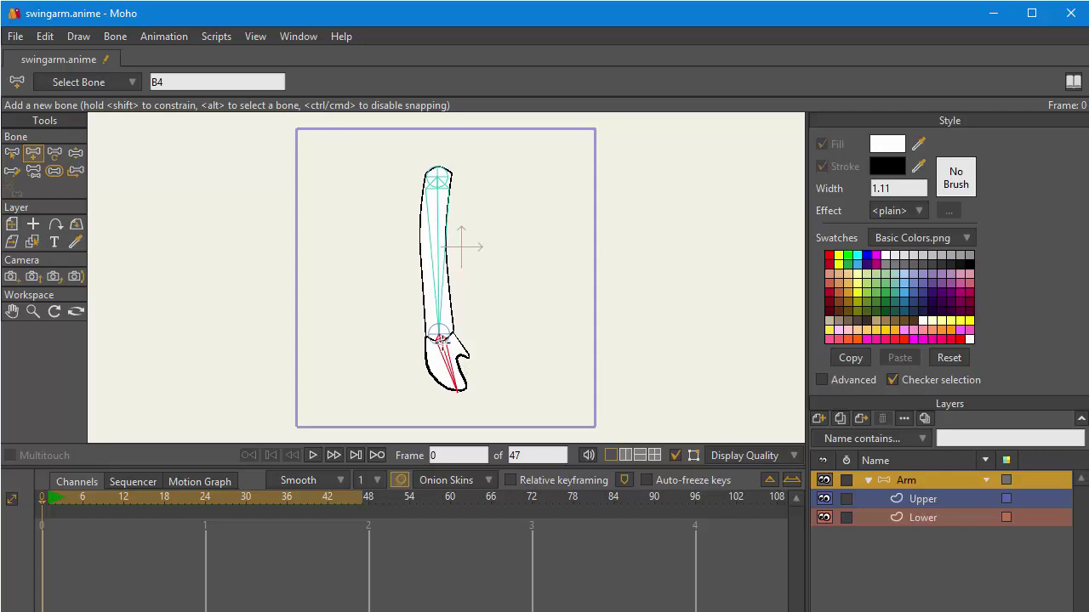
{"action": "left_click_drag", "start_coordinate": [441, 338], "coordinate": [460, 344]}
- Reduce the upper-arm and forearm bone strengths to 0, then select the Upper layer
{"action": "left_click", "coordinate": [454, 374], "text": "alt"}
{"action": "left_click", "coordinate": [446, 363]}
{"action": "left_click", "coordinate": [53, 169]}
{"action": "left_click", "coordinate": [442, 233]}
{"action": "left_click_drag", "start_coordinate": [443, 234], "coordinate": [292, 250]}
{"action": "left_click_drag", "start_coordinate": [459, 391], "coordinate": [334, 418]}
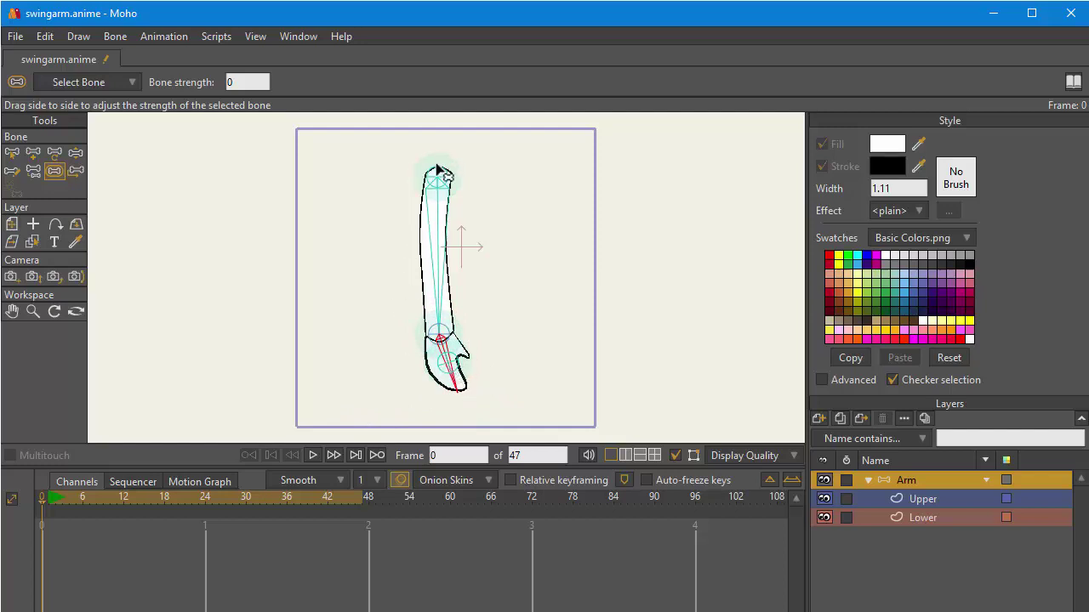
{"action": "left_click", "coordinate": [436, 245]}
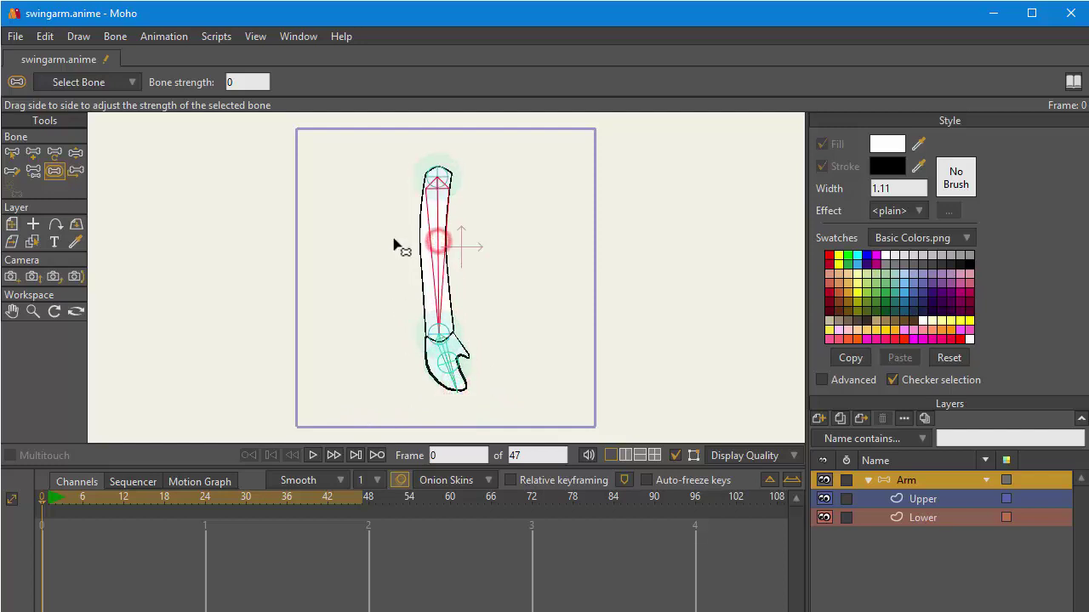
{"action": "left_click", "coordinate": [934, 496]}
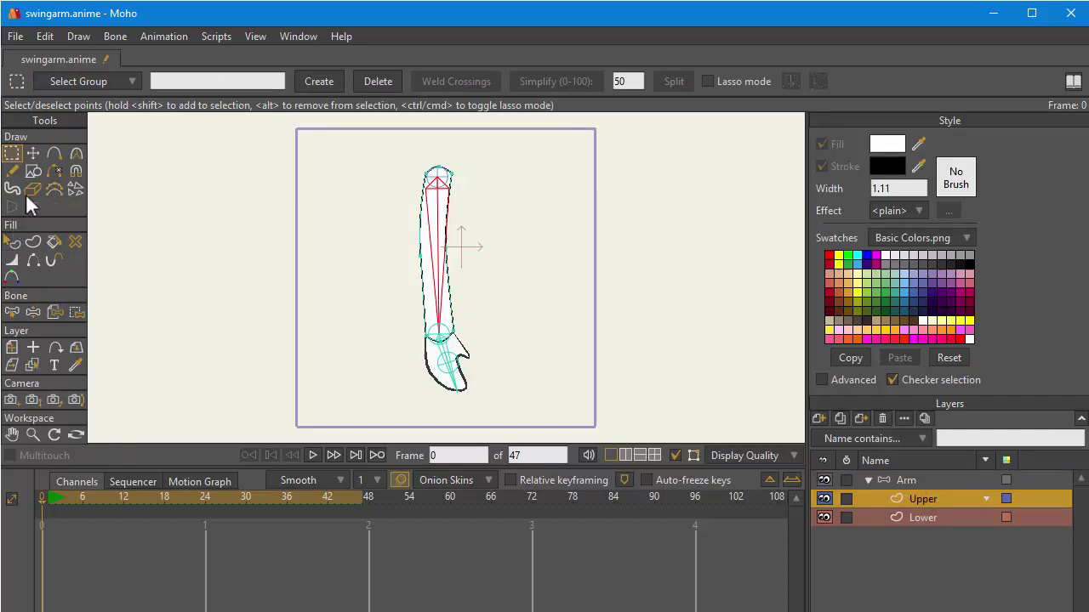
- Flexi-bind the Upper layer to the selected upper-arm bone
{"action": "left_click", "coordinate": [13, 312]}
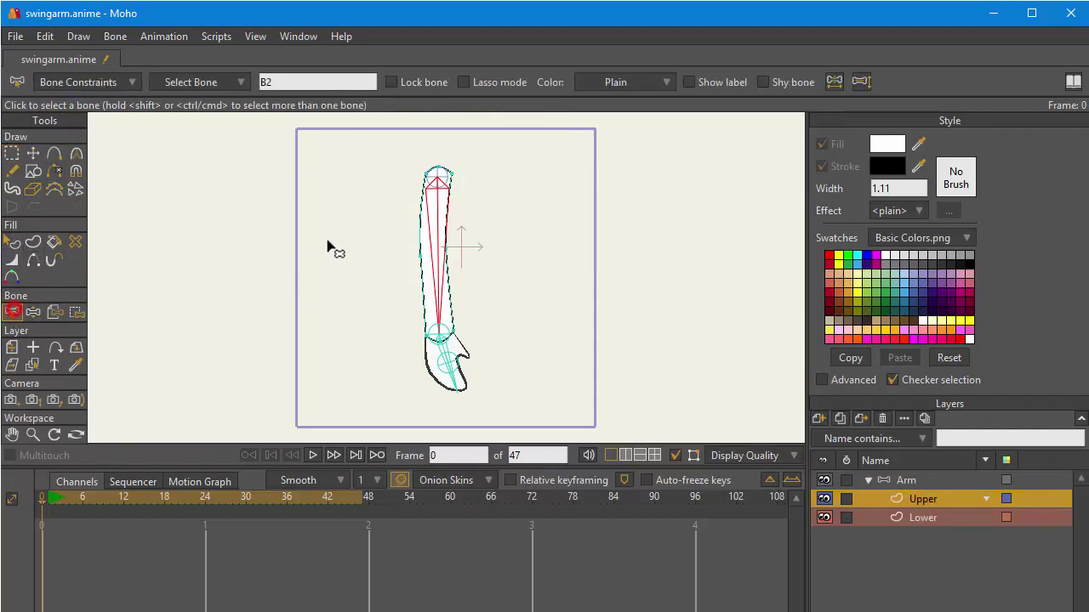
{"action": "left_click_drag", "start_coordinate": [377, 154], "coordinate": [545, 337]}
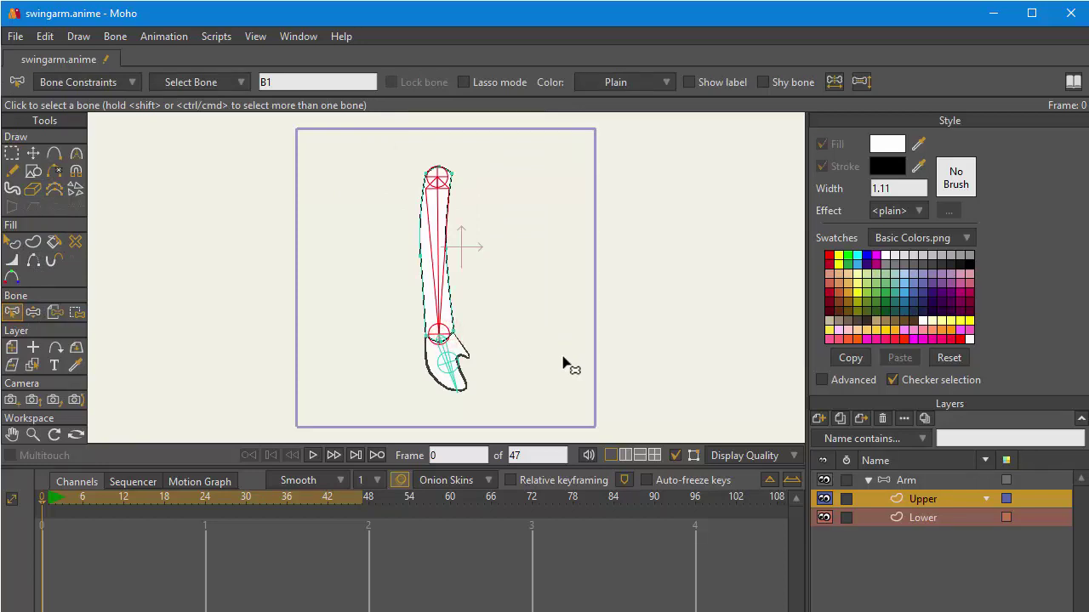
{"action": "left_click", "coordinate": [514, 341]}
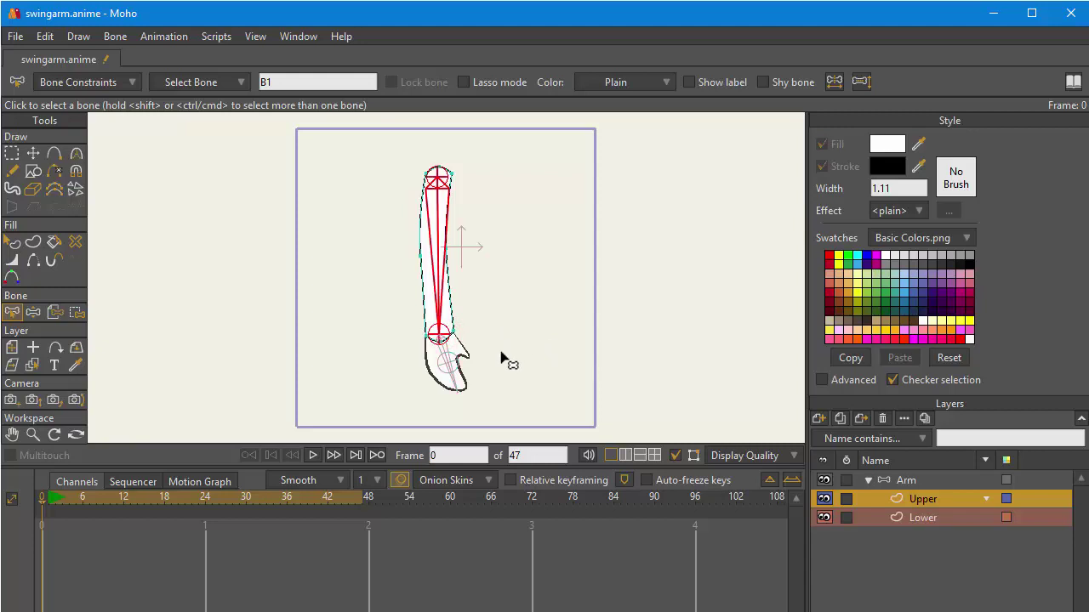
{"action": "left_click", "coordinate": [93, 36]}
{"action": "mouse_move", "coordinate": [124, 33]}
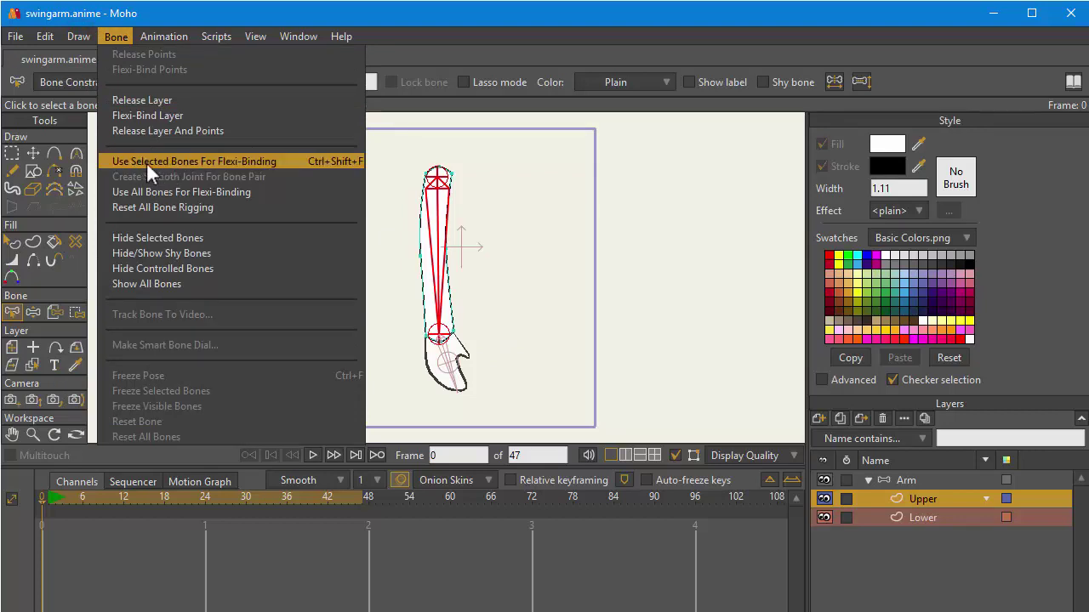
{"action": "left_click", "coordinate": [551, 257]}
- Bind the Lower layer to the lower hand bone B4, then return to the Arm bone layer
{"action": "left_click_drag", "start_coordinate": [413, 399], "coordinate": [510, 356]}
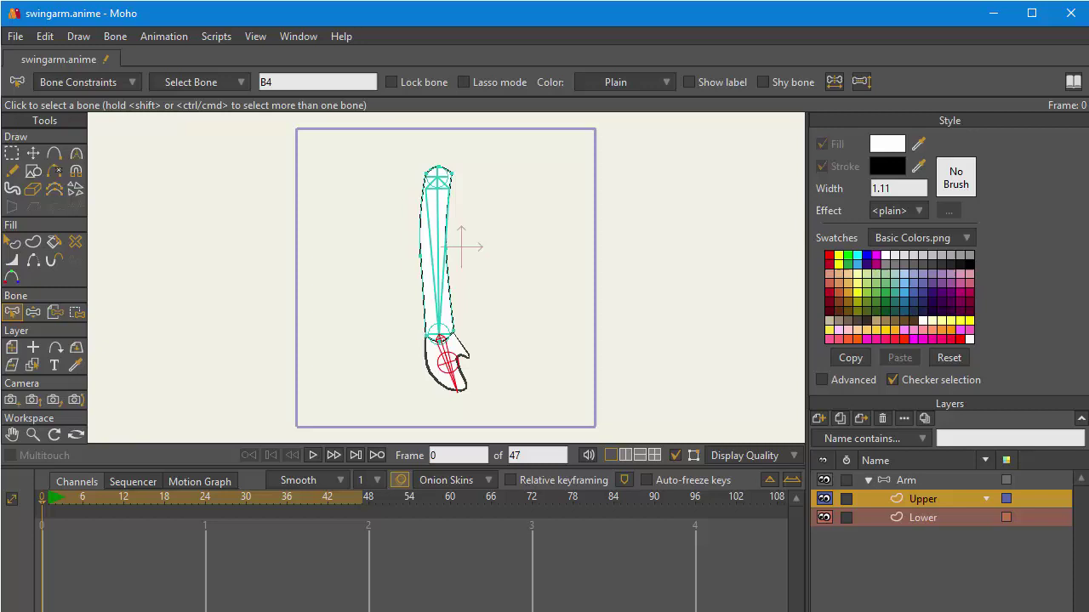
{"action": "left_click", "coordinate": [952, 519]}
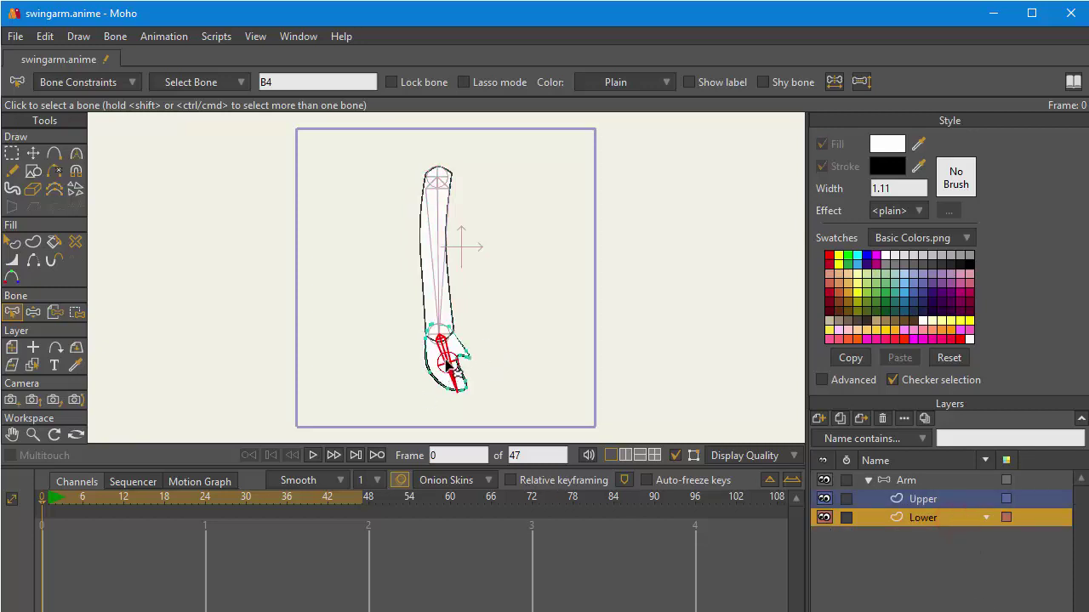
{"action": "left_click", "coordinate": [533, 306]}
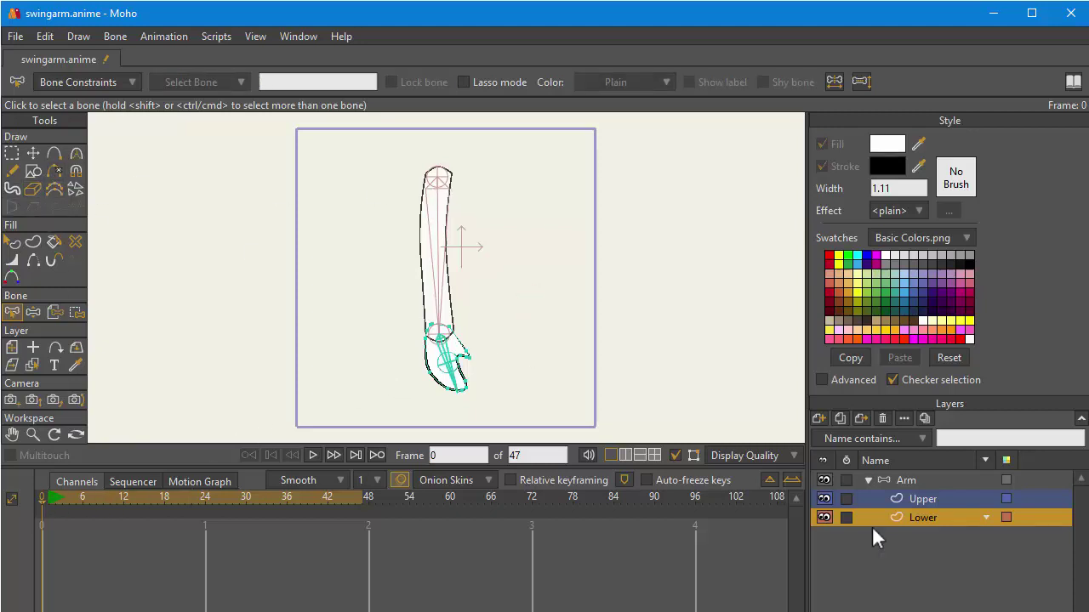
{"action": "left_click", "coordinate": [876, 477]}
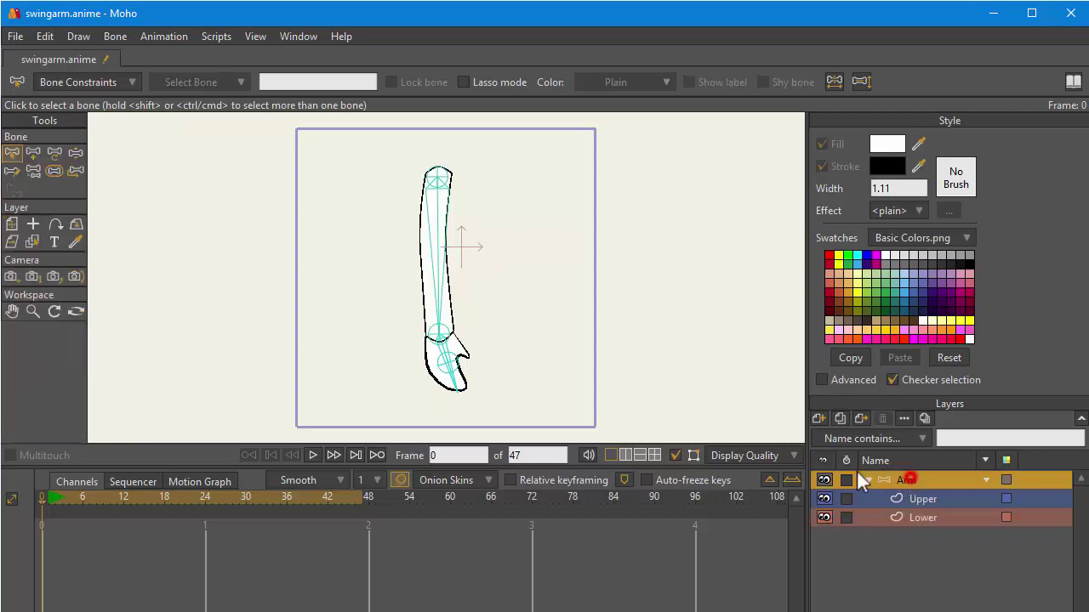
- Swing the upper-arm bone around the shoulder, leaving it at an angle of 271.133
{"action": "left_click", "coordinate": [33, 171]}
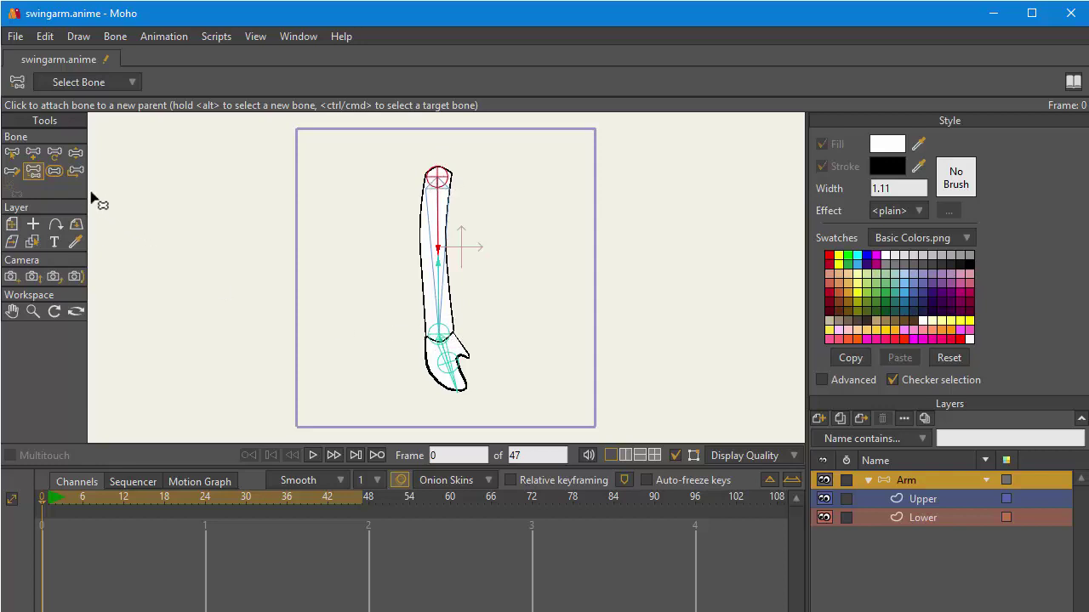
{"action": "left_click", "coordinate": [54, 153]}
{"action": "left_click_drag", "start_coordinate": [440, 248], "coordinate": [493, 317]}
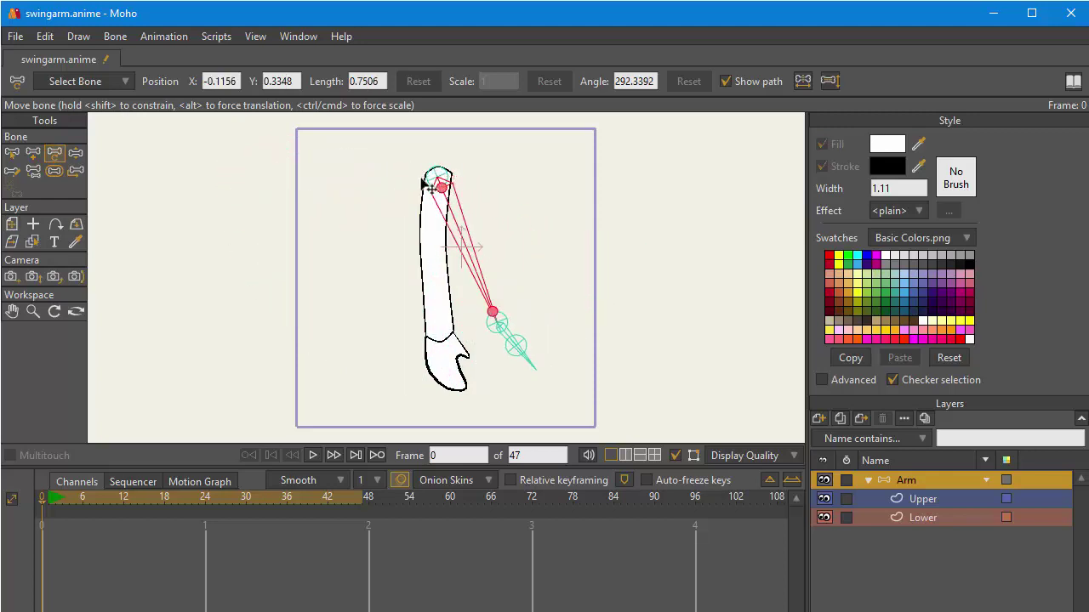
{"action": "left_click_drag", "start_coordinate": [460, 230], "coordinate": [440, 359]}
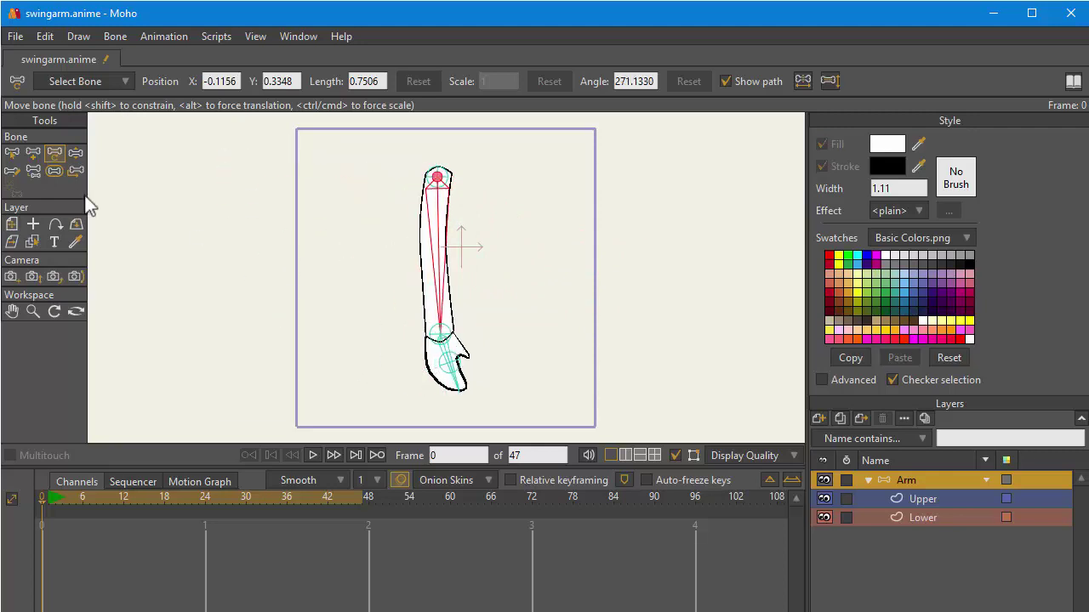
{"action": "left_click", "coordinate": [37, 173]}
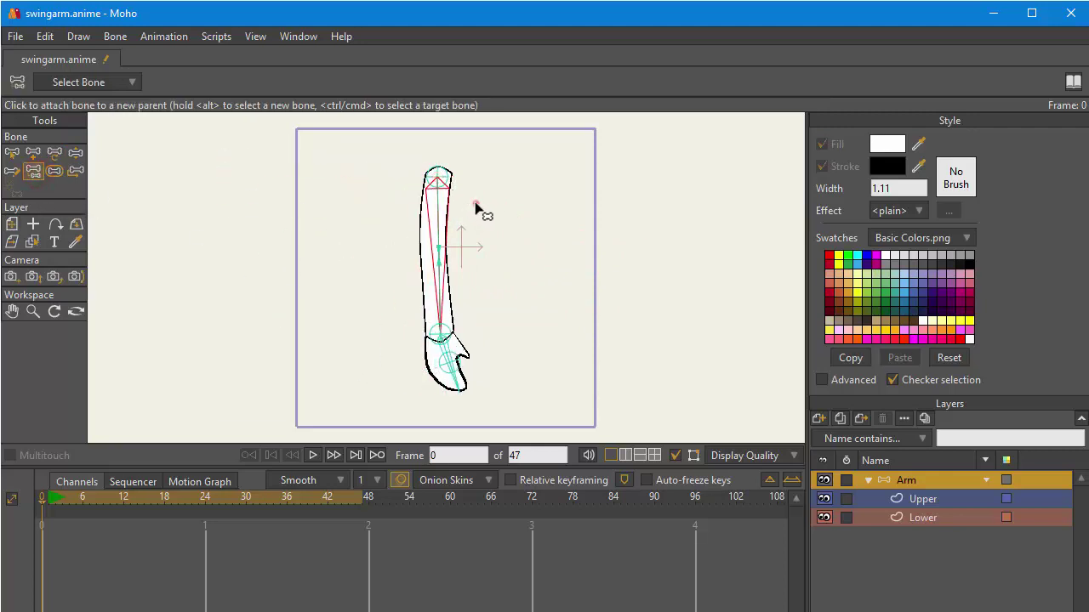
{"action": "left_click", "coordinate": [476, 204]}
{"action": "left_click", "coordinate": [442, 213]}
{"action": "left_click", "coordinate": [518, 226]}
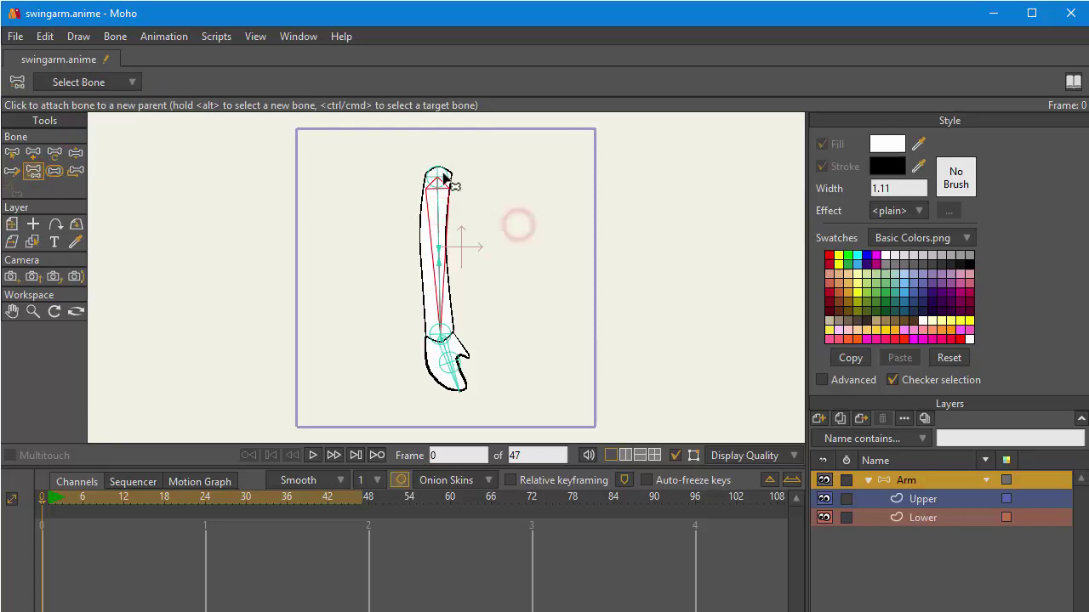
{"action": "left_click", "coordinate": [487, 192]}
{"action": "left_click", "coordinate": [436, 207]}
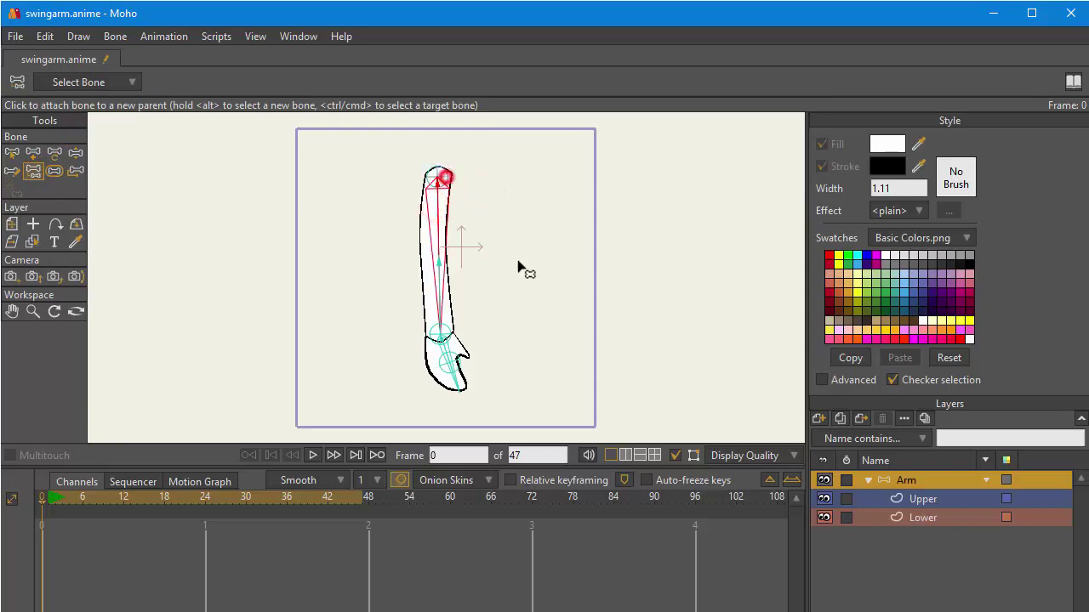
{"action": "left_click", "coordinate": [55, 154]}
{"action": "mouse_move", "coordinate": [443, 266]}
{"action": "left_mouse_down"}
{"action": "mouse_move", "coordinate": [508, 241]}
{"action": "mouse_move", "coordinate": [518, 199]}
{"action": "mouse_move", "coordinate": [396, 236]}
{"action": "mouse_move", "coordinate": [364, 173]}
{"action": "mouse_move", "coordinate": [384, 247]}
{"action": "mouse_move", "coordinate": [419, 264]}
{"action": "mouse_move", "coordinate": [503, 170]}
{"action": "mouse_move", "coordinate": [501, 210]}
{"action": "mouse_move", "coordinate": [483, 206]}
{"action": "mouse_move", "coordinate": [437, 255]}
{"action": "mouse_move", "coordinate": [442, 245]}
{"action": "left_mouse_up"}
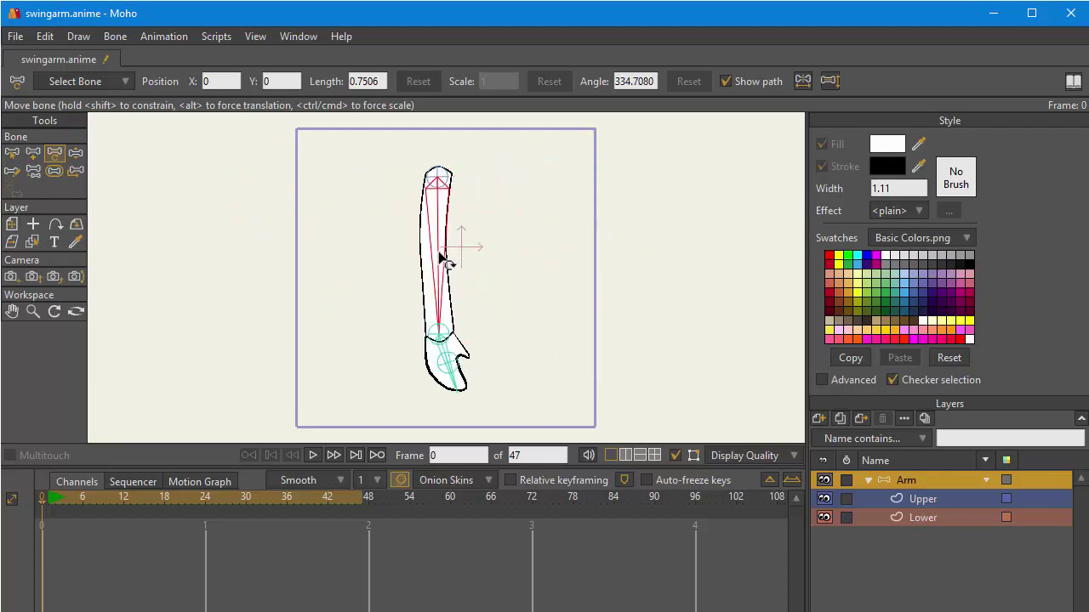
{"action": "left_click", "coordinate": [33, 170]}
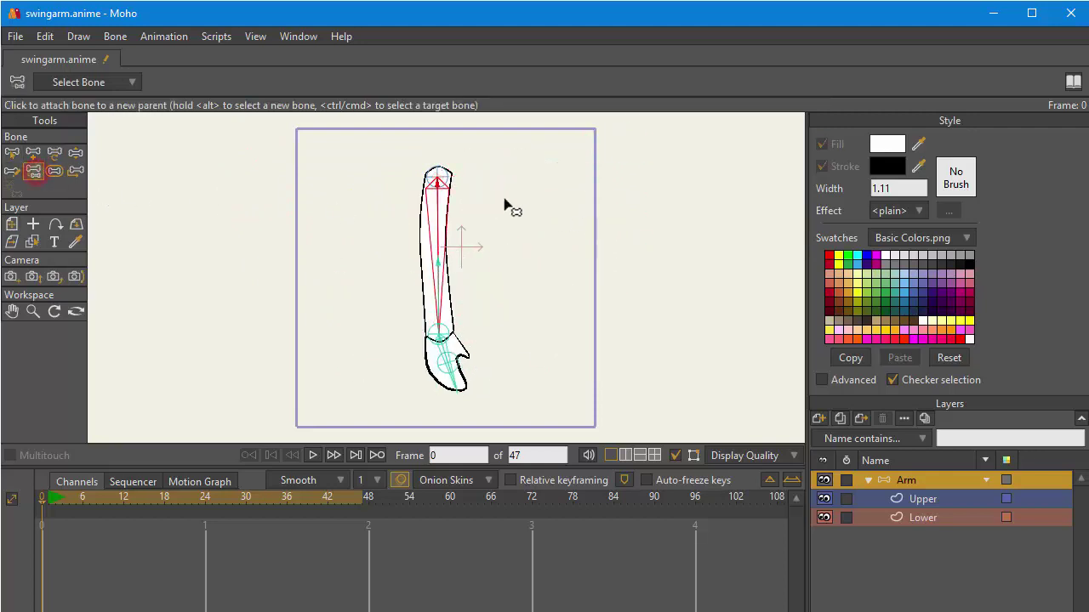
{"action": "left_click", "coordinate": [495, 180]}
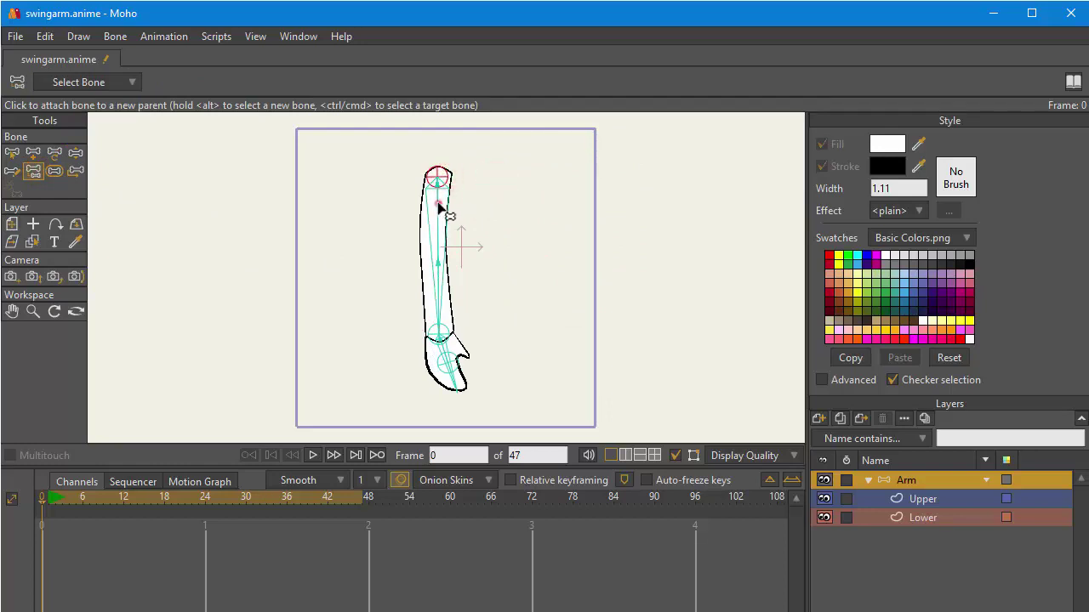
{"action": "left_click", "coordinate": [471, 206]}
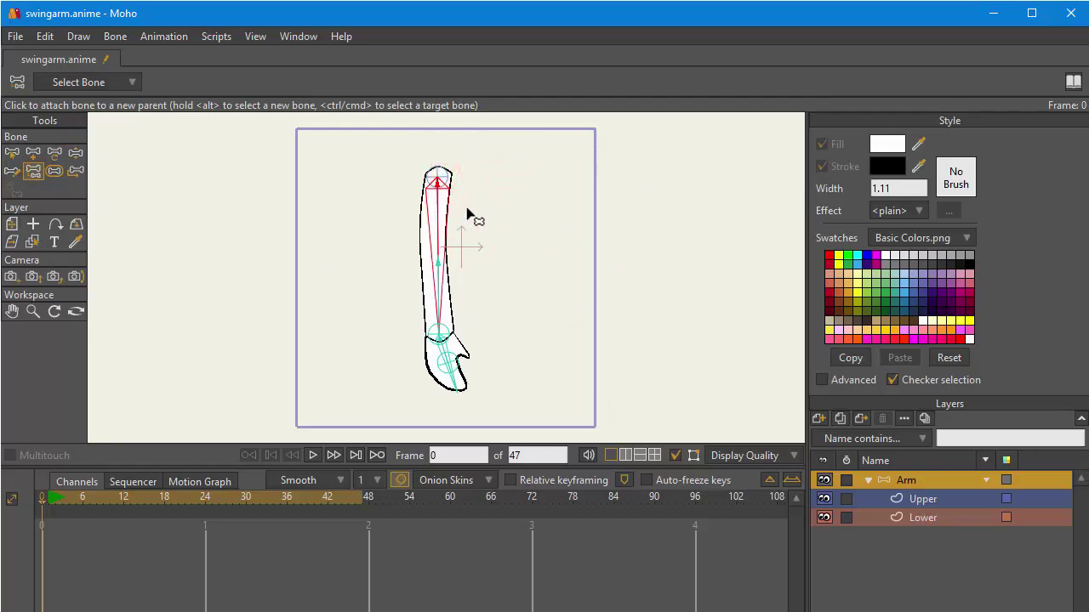
{"action": "left_click", "coordinate": [465, 208]}
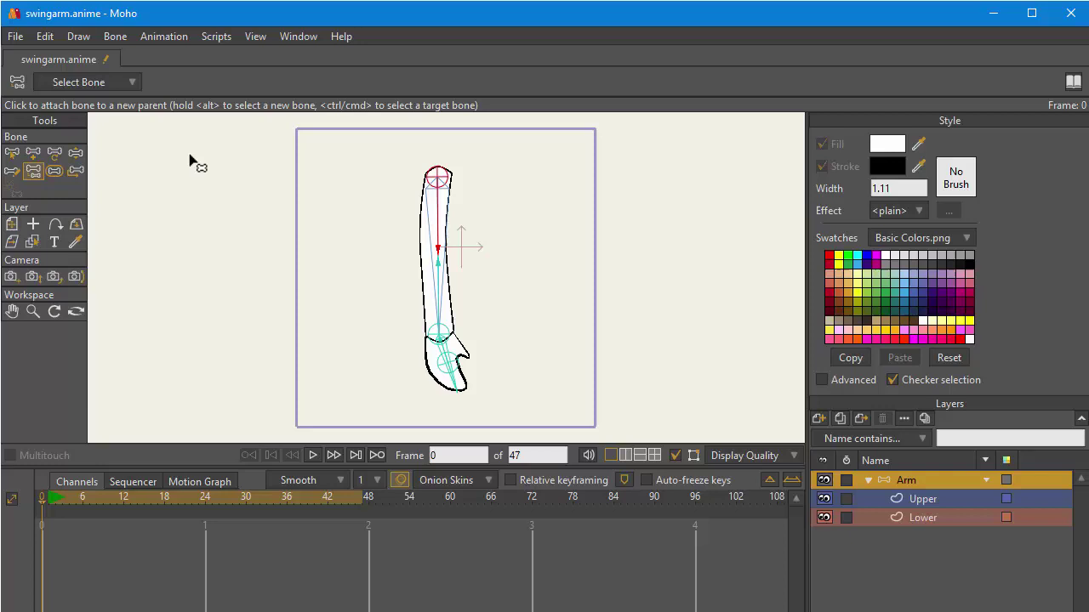
{"action": "left_click", "coordinate": [55, 153]}
{"action": "left_click_drag", "start_coordinate": [408, 230], "coordinate": [450, 274]}
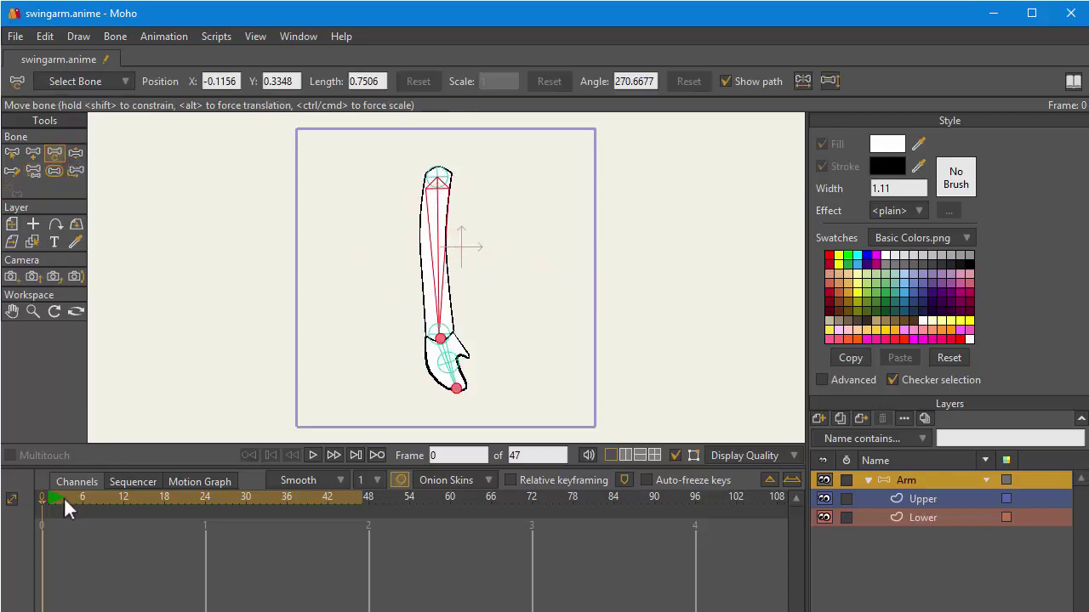
{"action": "left_click_drag", "start_coordinate": [42, 499], "coordinate": [81, 502]}
{"action": "left_click_drag", "start_coordinate": [449, 236], "coordinate": [460, 290]}
{"action": "mouse_move", "coordinate": [486, 359]}
{"action": "left_mouse_down"}
{"action": "mouse_move", "coordinate": [487, 329]}
{"action": "mouse_move", "coordinate": [454, 357]}
{"action": "mouse_move", "coordinate": [479, 359]}
{"action": "mouse_move", "coordinate": [488, 340]}
{"action": "mouse_move", "coordinate": [456, 358]}
{"action": "mouse_move", "coordinate": [492, 342]}
{"action": "mouse_move", "coordinate": [466, 368]}
{"action": "mouse_move", "coordinate": [485, 329]}
{"action": "mouse_move", "coordinate": [493, 347]}
{"action": "mouse_move", "coordinate": [464, 375]}
{"action": "mouse_move", "coordinate": [429, 342]}
{"action": "mouse_move", "coordinate": [527, 343]}
{"action": "mouse_move", "coordinate": [371, 350]}
{"action": "mouse_move", "coordinate": [525, 365]}
{"action": "mouse_move", "coordinate": [427, 376]}
{"action": "mouse_move", "coordinate": [496, 382]}
{"action": "mouse_move", "coordinate": [482, 376]}
{"action": "left_mouse_up"}
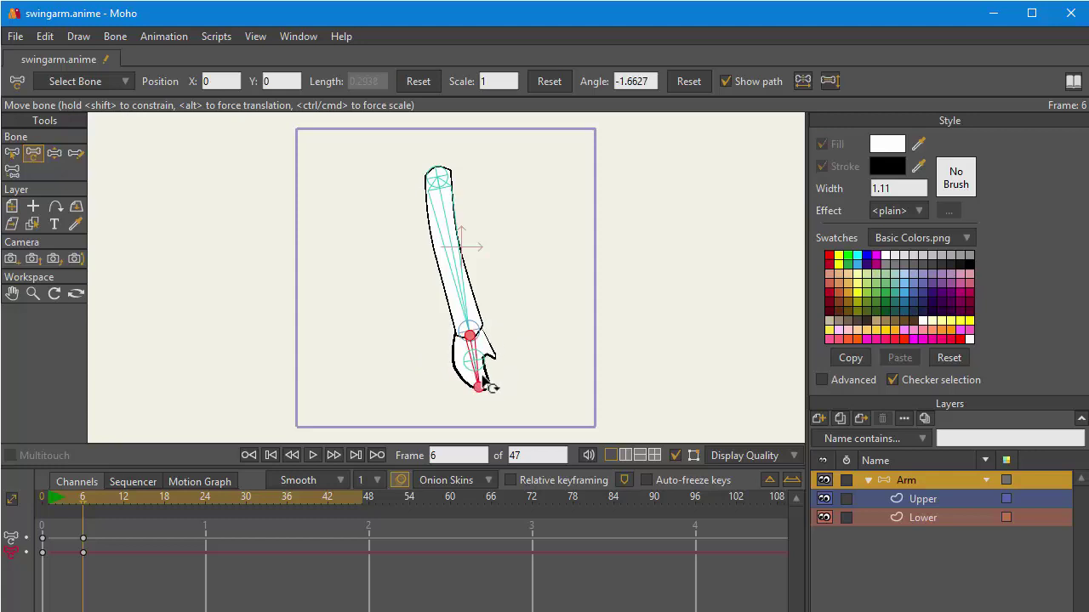
- Delete the frame 6 keys and, at frame 1, reshape the forearm and scale the upper-arm bone
{"action": "key", "text": "Delete"}
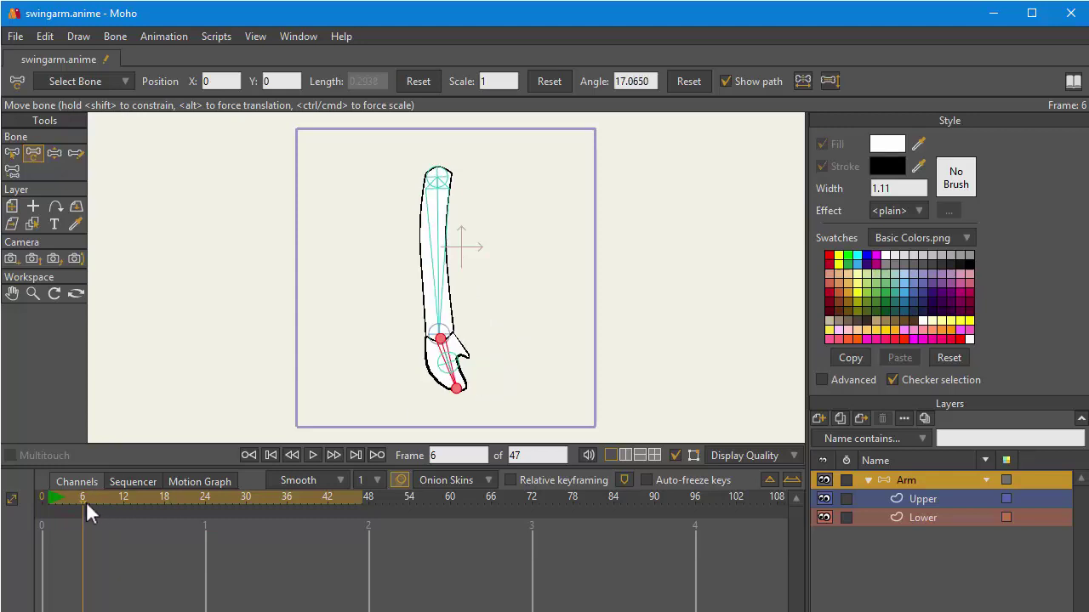
{"action": "left_click_drag", "start_coordinate": [86, 501], "coordinate": [51, 500]}
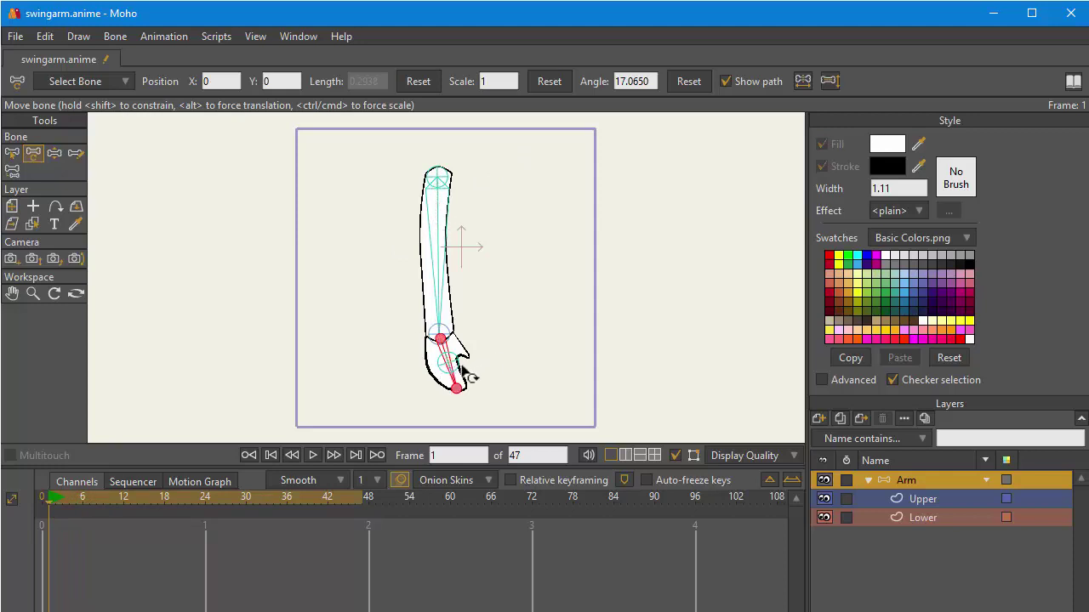
{"action": "left_click", "coordinate": [33, 153]}
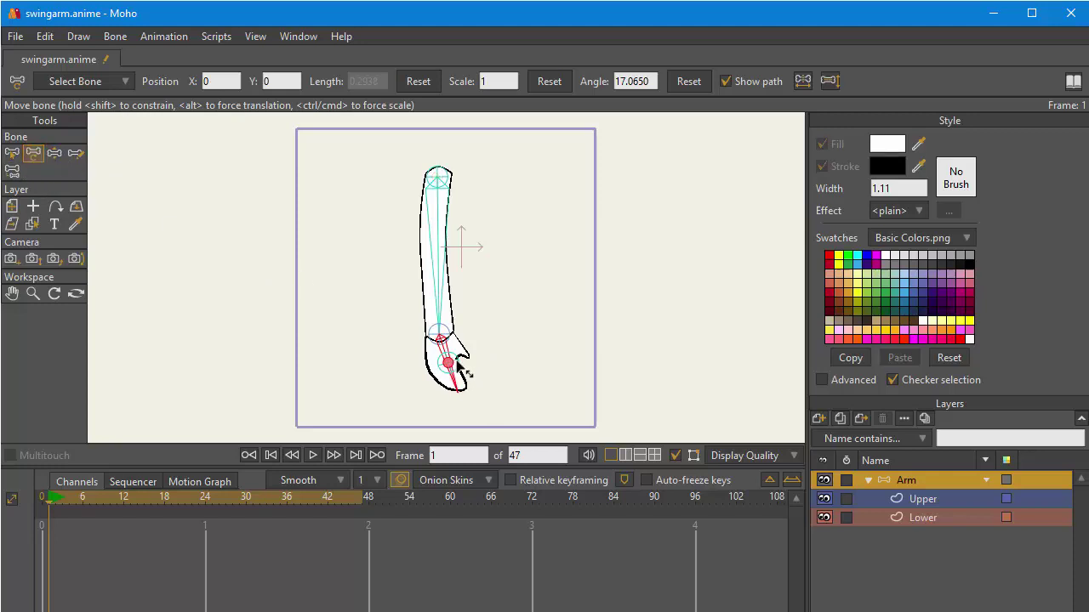
{"action": "mouse_move", "coordinate": [468, 367]}
{"action": "left_mouse_down"}
{"action": "mouse_move", "coordinate": [603, 383]}
{"action": "mouse_move", "coordinate": [448, 377]}
{"action": "mouse_move", "coordinate": [615, 382]}
{"action": "mouse_move", "coordinate": [393, 369]}
{"action": "mouse_move", "coordinate": [794, 377]}
{"action": "mouse_move", "coordinate": [467, 385]}
{"action": "left_mouse_up"}
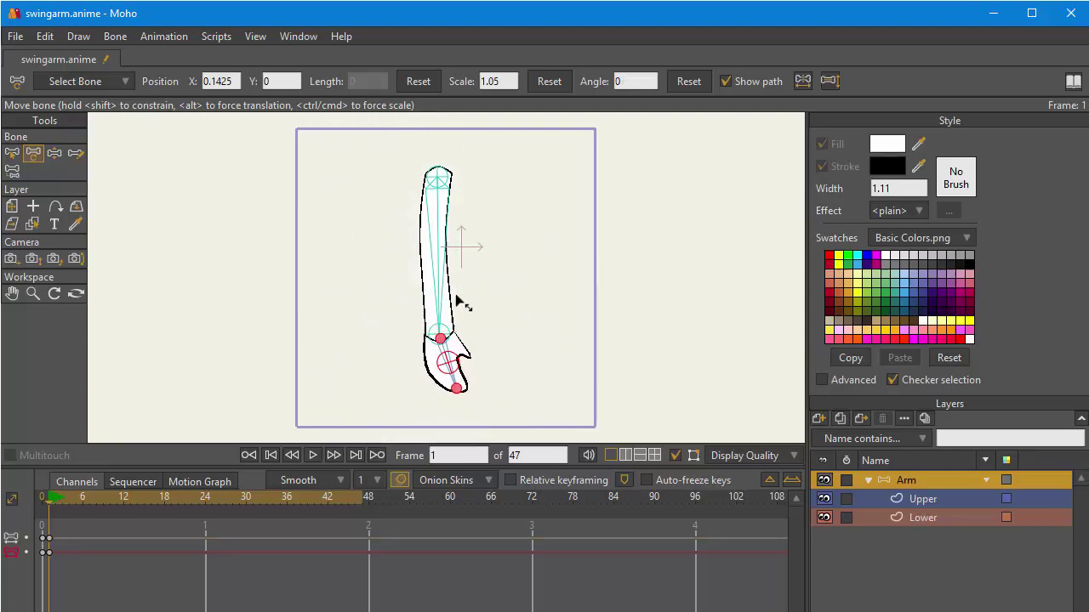
{"action": "left_click_drag", "start_coordinate": [440, 265], "coordinate": [343, 283]}
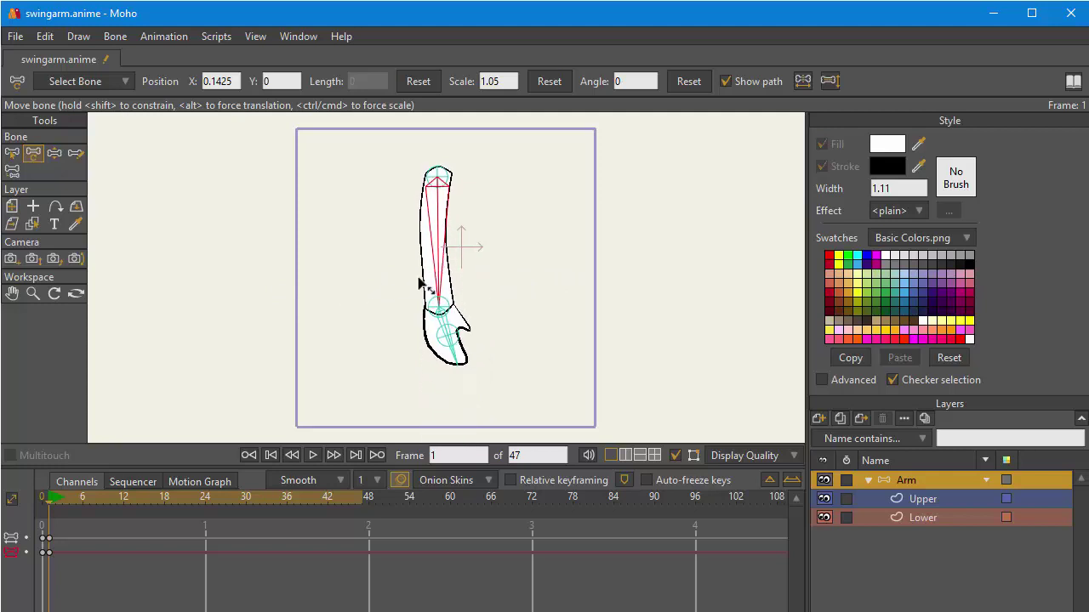
{"action": "left_click_drag", "start_coordinate": [436, 285], "coordinate": [438, 285]}
- Resize the arm's upper and lower sections until the Lower bone scale is about 1.05
{"action": "left_click", "coordinate": [478, 359]}
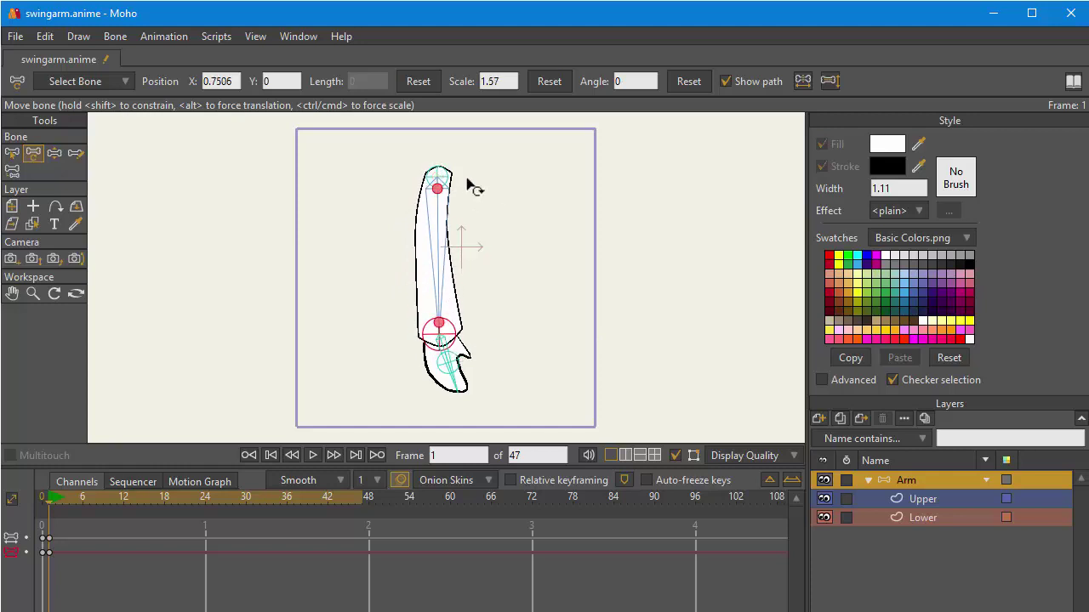
{"action": "left_click_drag", "start_coordinate": [528, 178], "coordinate": [452, 181]}
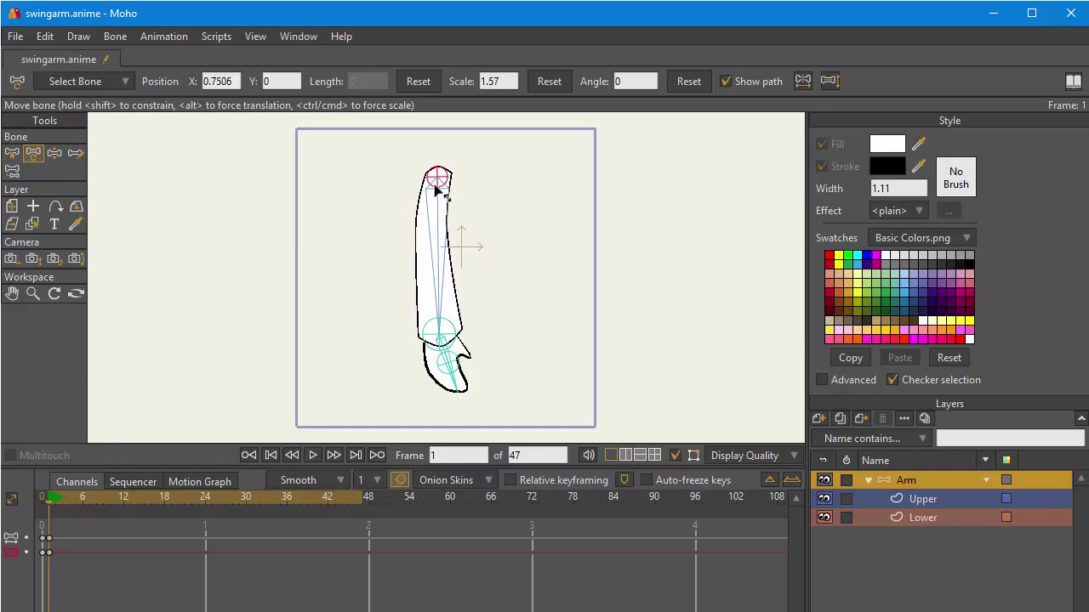
{"action": "left_click", "coordinate": [508, 352]}
{"action": "left_click_drag", "start_coordinate": [451, 338], "coordinate": [421, 347]}
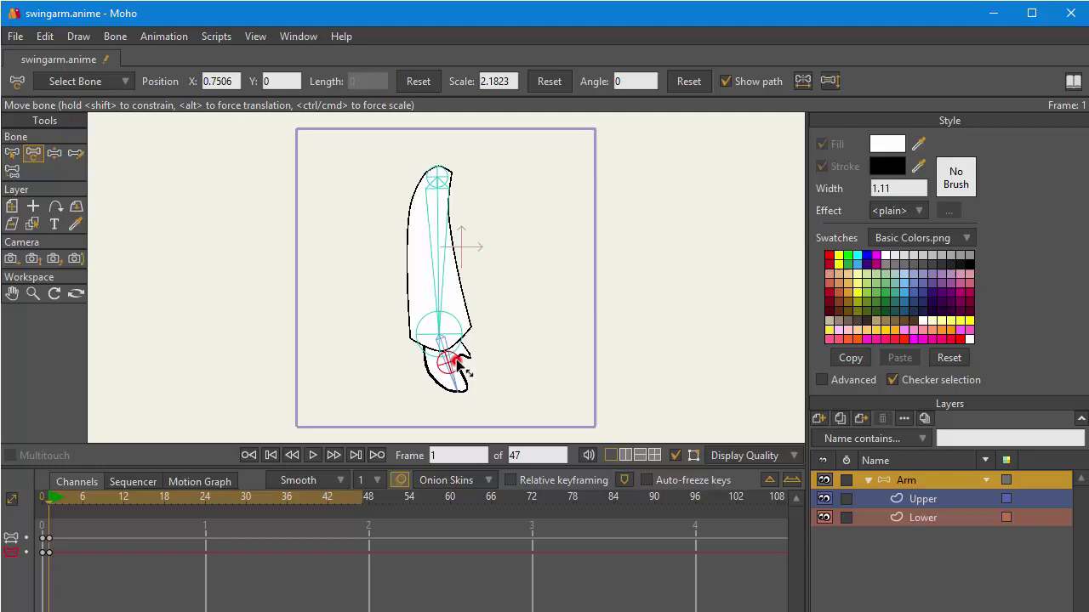
{"action": "left_click_drag", "start_coordinate": [457, 364], "coordinate": [503, 366]}
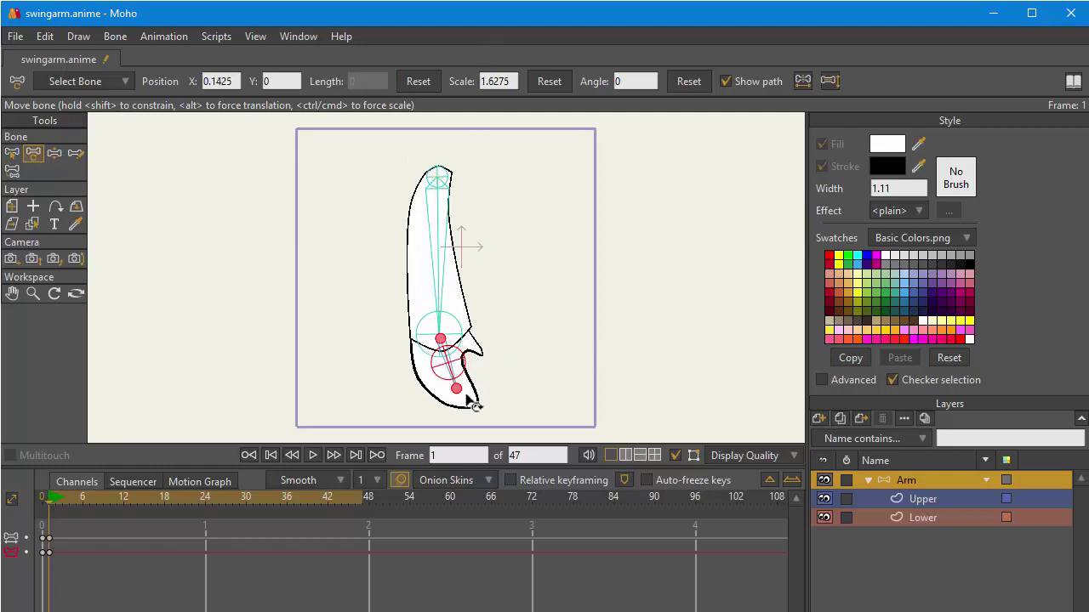
{"action": "left_click_drag", "start_coordinate": [491, 208], "coordinate": [483, 221]}
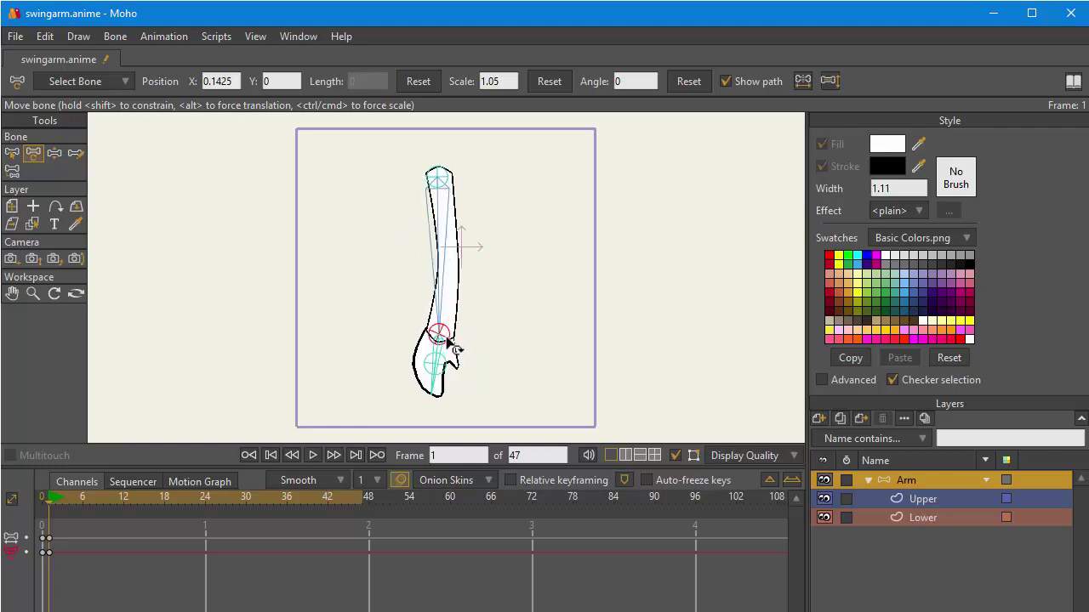
{"action": "mouse_move", "coordinate": [448, 341]}
{"action": "left_mouse_down"}
{"action": "mouse_move", "coordinate": [440, 331]}
{"action": "mouse_move", "coordinate": [449, 305]}
{"action": "mouse_move", "coordinate": [445, 328]}
{"action": "mouse_move", "coordinate": [430, 289]}
{"action": "mouse_move", "coordinate": [457, 338]}
{"action": "left_mouse_up"}
{"action": "left_click_drag", "start_coordinate": [435, 236], "coordinate": [462, 294]}
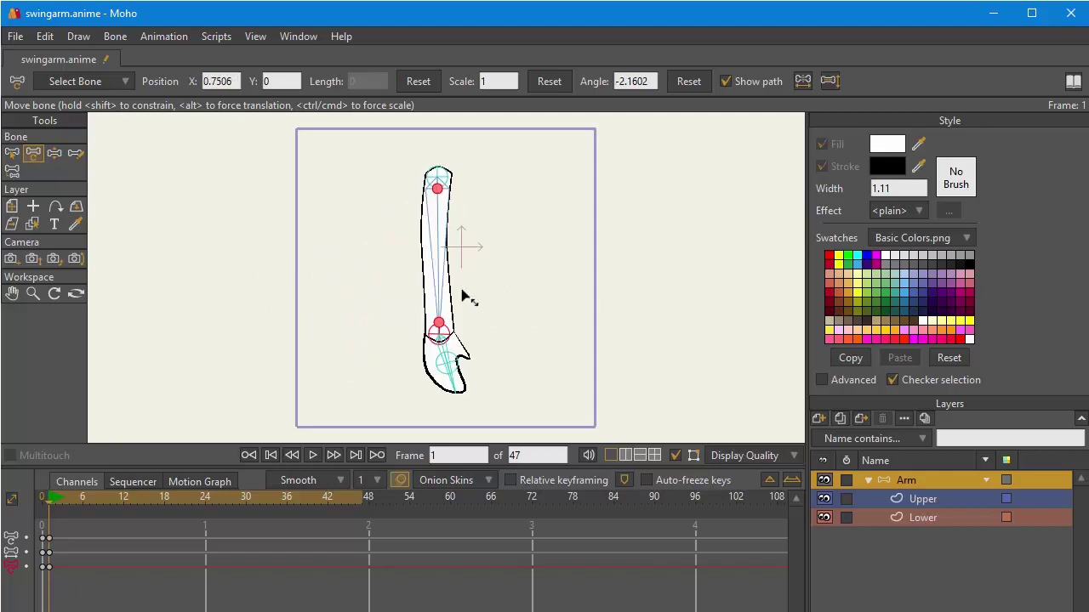
{"action": "left_click", "coordinate": [474, 309]}
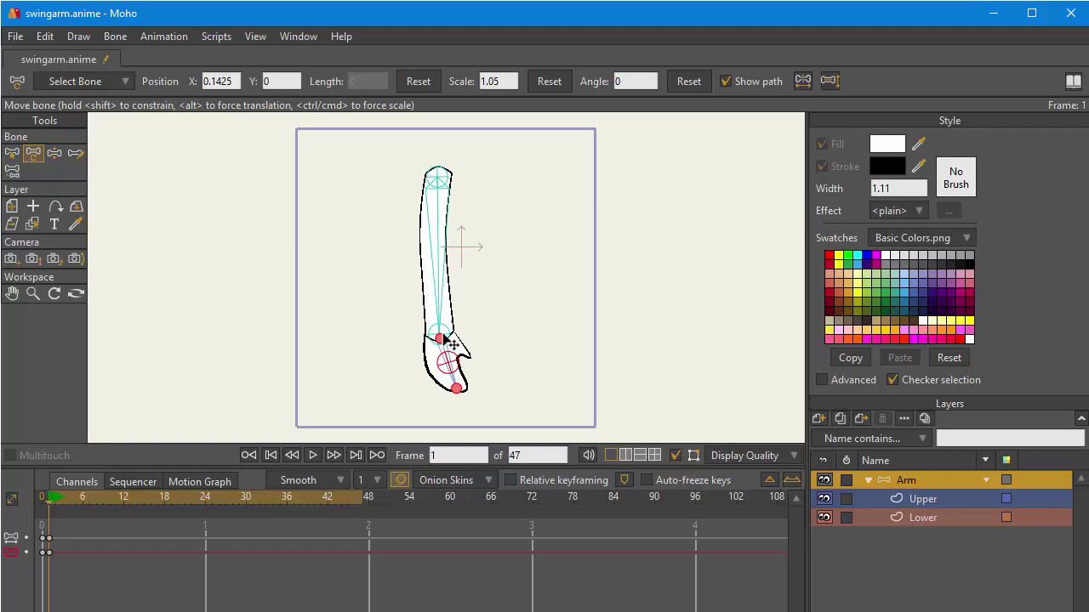
{"action": "left_click_drag", "start_coordinate": [452, 333], "coordinate": [459, 354]}
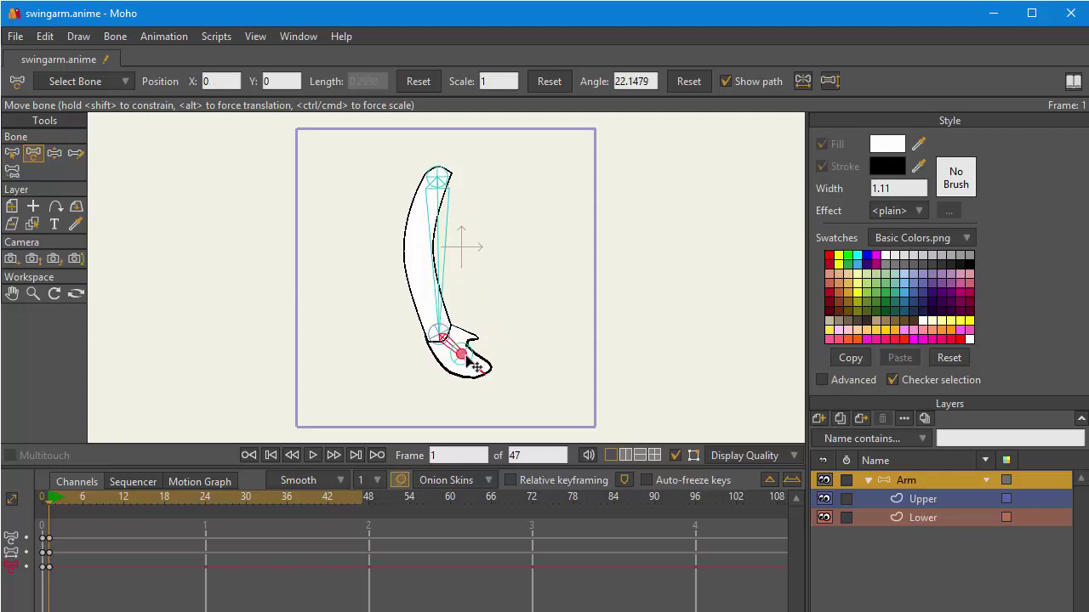
{"action": "key", "text": "ctrl+z"}
{"action": "key", "text": "ctrl+z"}
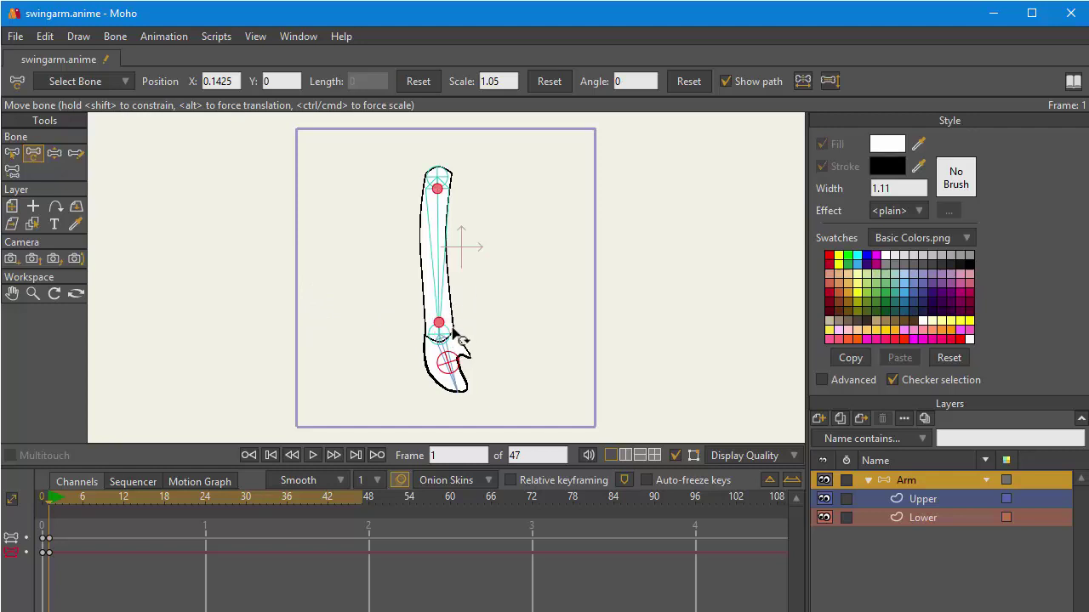
{"action": "left_click", "coordinate": [458, 336]}
{"action": "left_click", "coordinate": [281, 358]}
{"action": "left_click", "coordinate": [440, 236]}
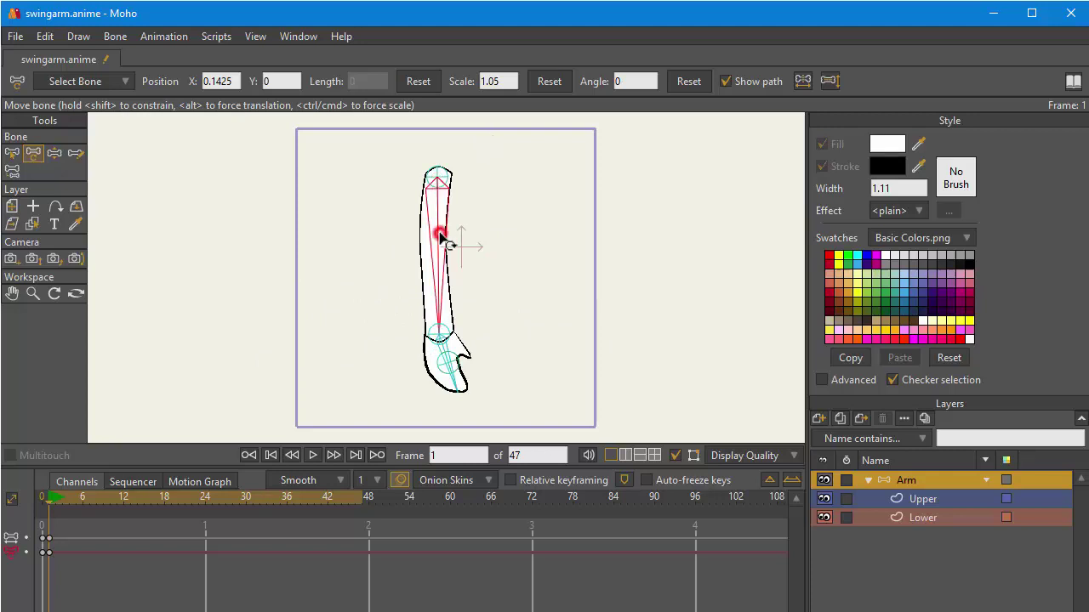
- At frame 1, rotate the upper bone up-left and scale the forearm bone down to 0.5537
{"action": "mouse_move", "coordinate": [441, 238]}
{"action": "left_mouse_down"}
{"action": "mouse_move", "coordinate": [367, 220]}
{"action": "mouse_move", "coordinate": [274, 216]}
{"action": "left_mouse_up"}
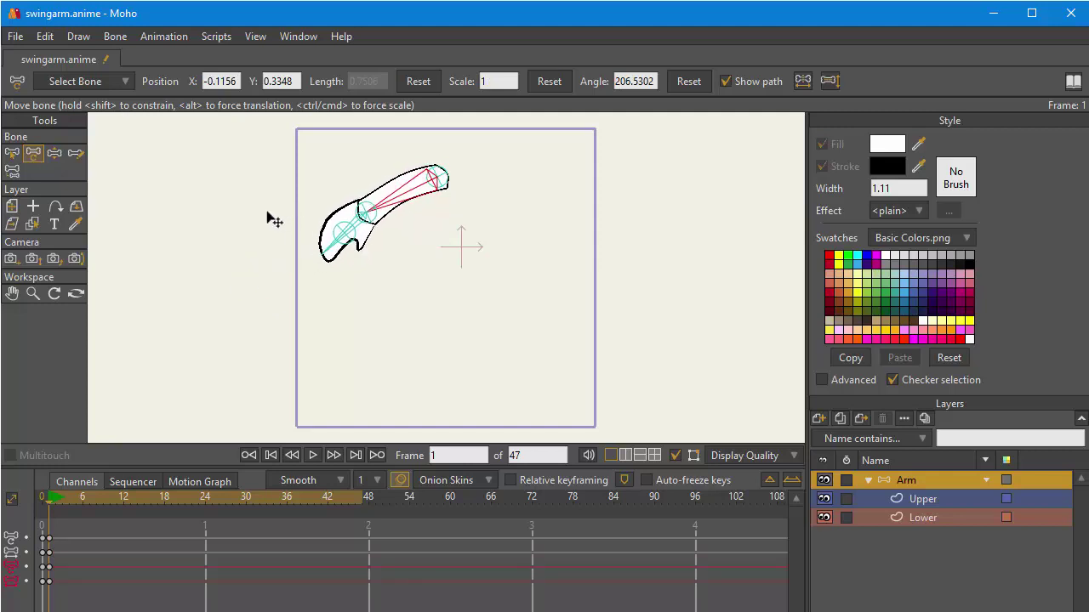
{"action": "left_click", "coordinate": [339, 235]}
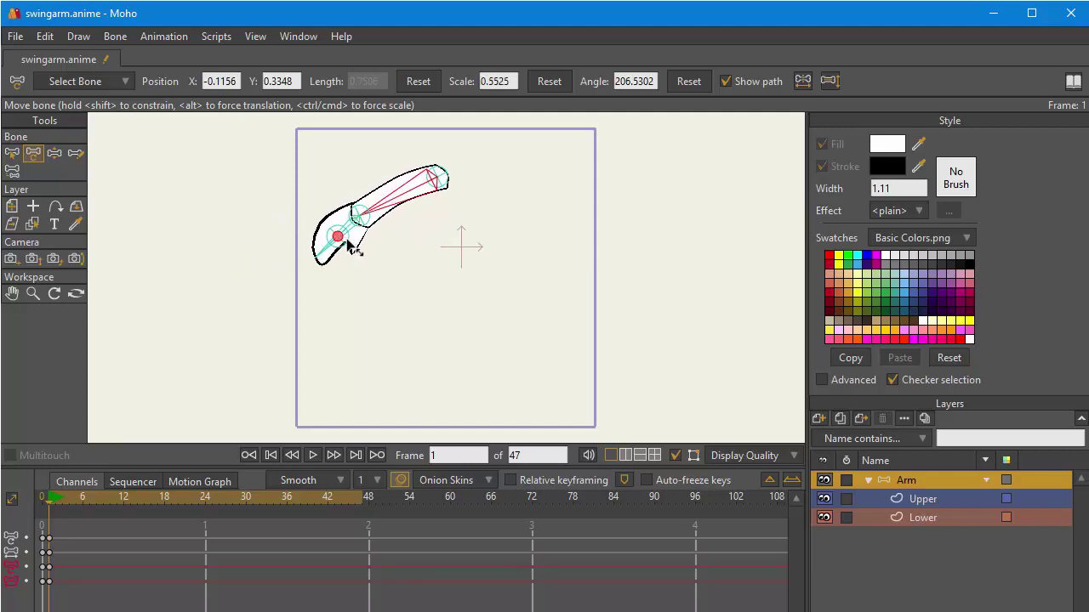
{"action": "mouse_move", "coordinate": [348, 242]}
{"action": "left_mouse_down"}
{"action": "mouse_move", "coordinate": [317, 237]}
{"action": "mouse_move", "coordinate": [364, 231]}
{"action": "mouse_move", "coordinate": [322, 223]}
{"action": "mouse_move", "coordinate": [316, 253]}
{"action": "mouse_move", "coordinate": [327, 242]}
{"action": "mouse_move", "coordinate": [315, 237]}
{"action": "mouse_move", "coordinate": [347, 239]}
{"action": "mouse_move", "coordinate": [359, 308]}
{"action": "mouse_move", "coordinate": [375, 187]}
{"action": "mouse_move", "coordinate": [318, 238]}
{"action": "mouse_move", "coordinate": [349, 238]}
{"action": "left_mouse_up"}
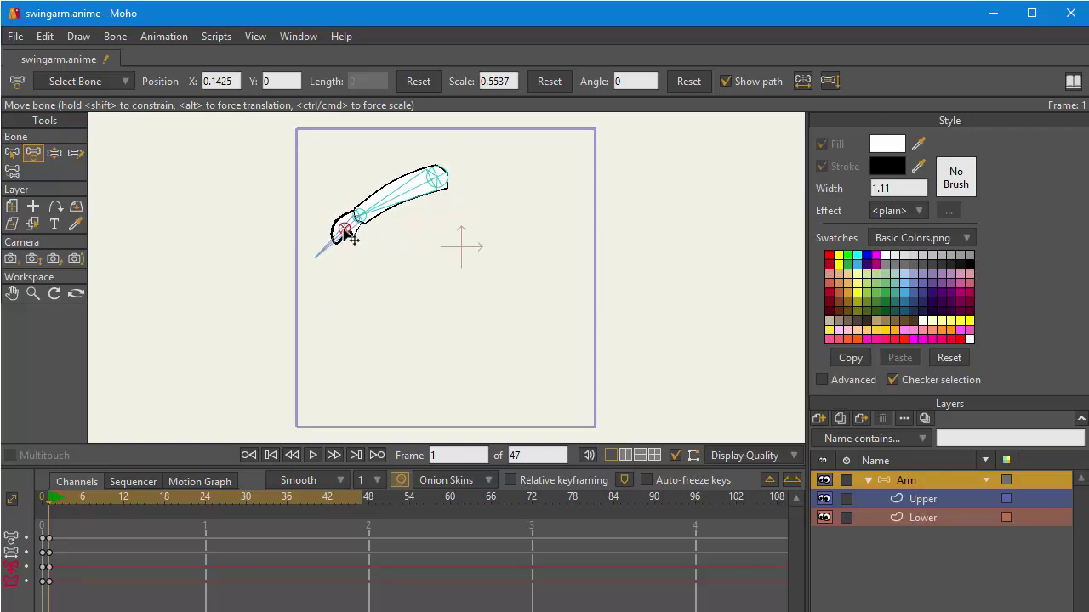
{"action": "left_click", "coordinate": [523, 277]}
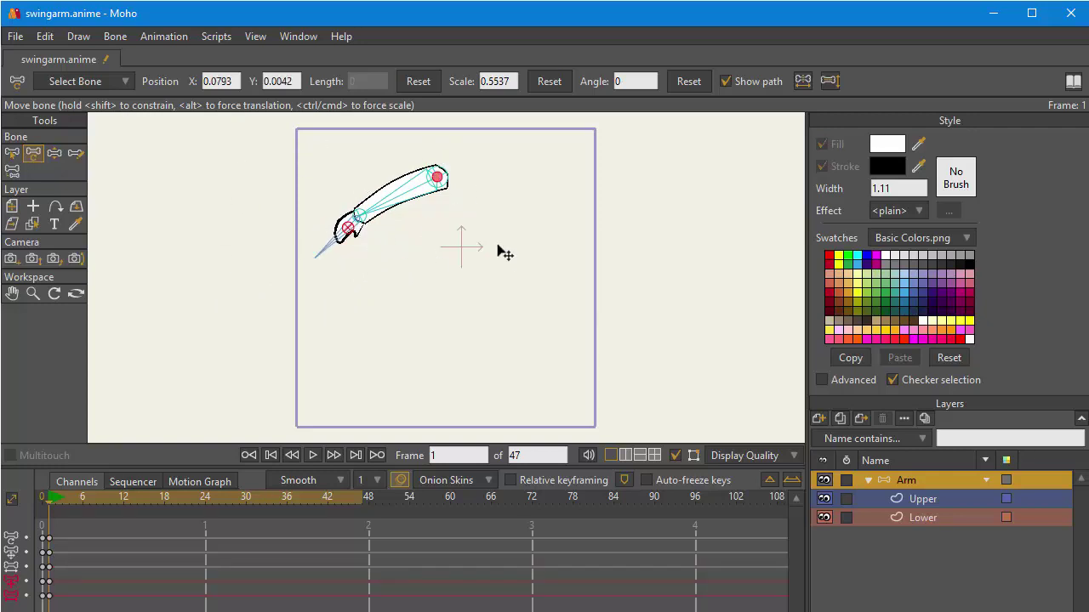
{"action": "left_click", "coordinate": [336, 238]}
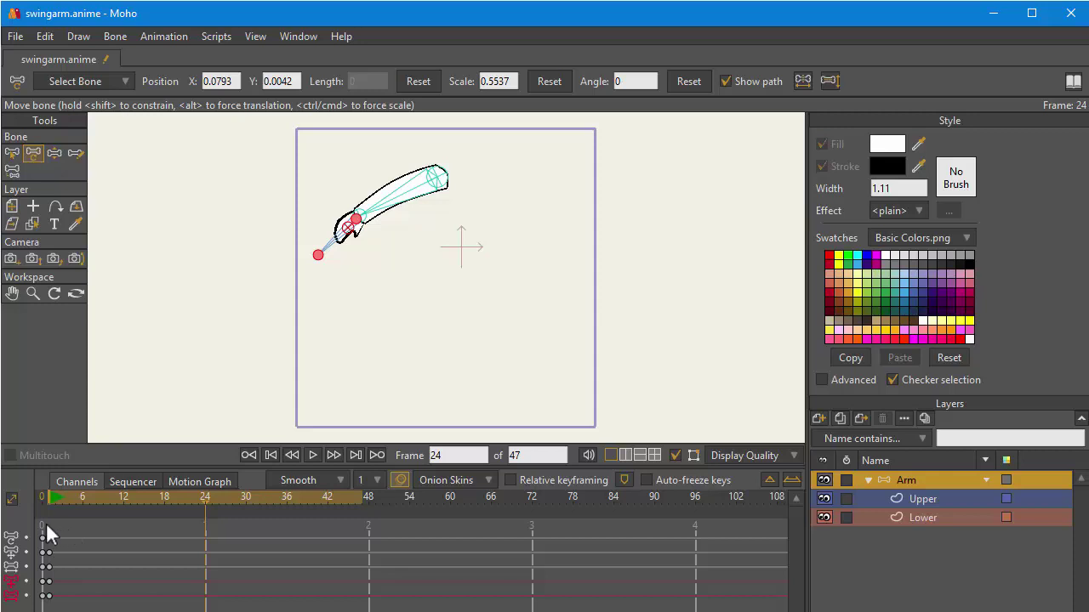
- Paste the rest pose at frame 24, swing the upper arm down-right and bend the hand upward
{"action": "left_click_drag", "start_coordinate": [43, 522], "coordinate": [53, 609]}
{"action": "key", "text": "ctrl+v"}
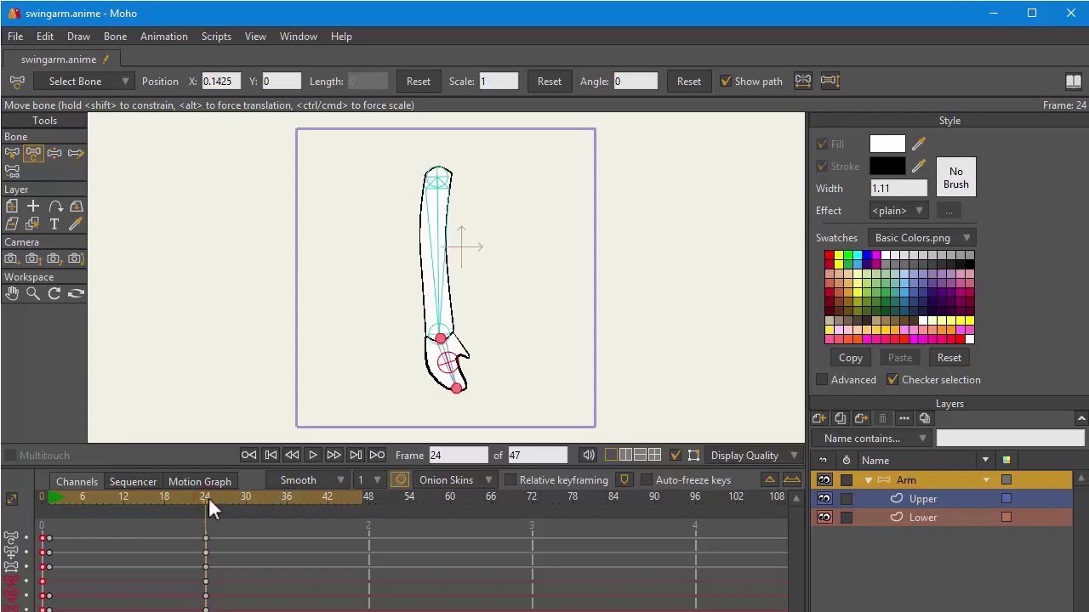
{"action": "left_click_drag", "start_coordinate": [437, 261], "coordinate": [495, 244]}
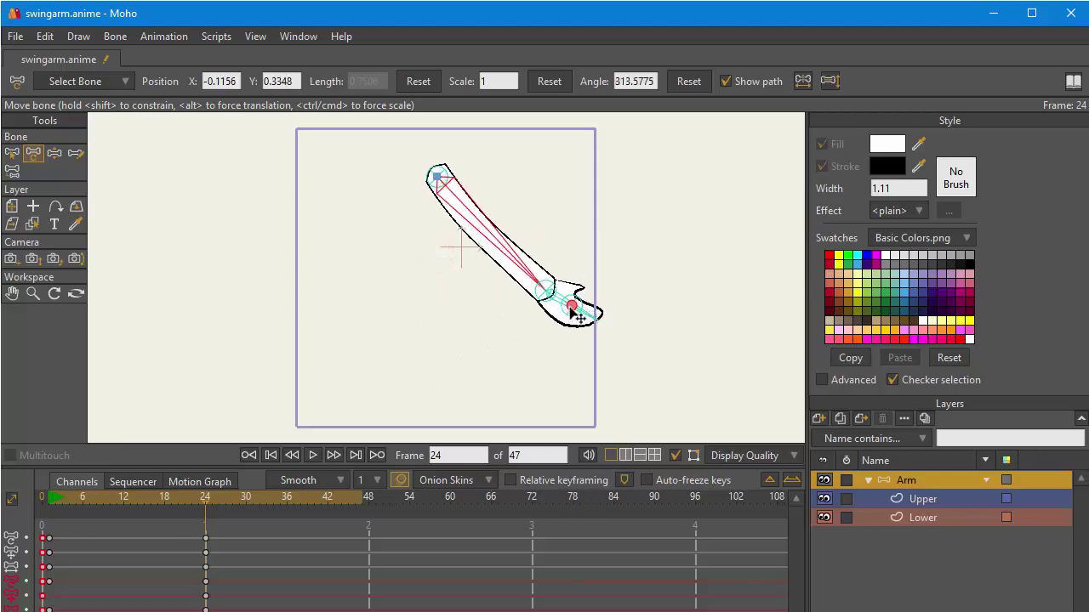
{"action": "left_click_drag", "start_coordinate": [564, 303], "coordinate": [585, 330]}
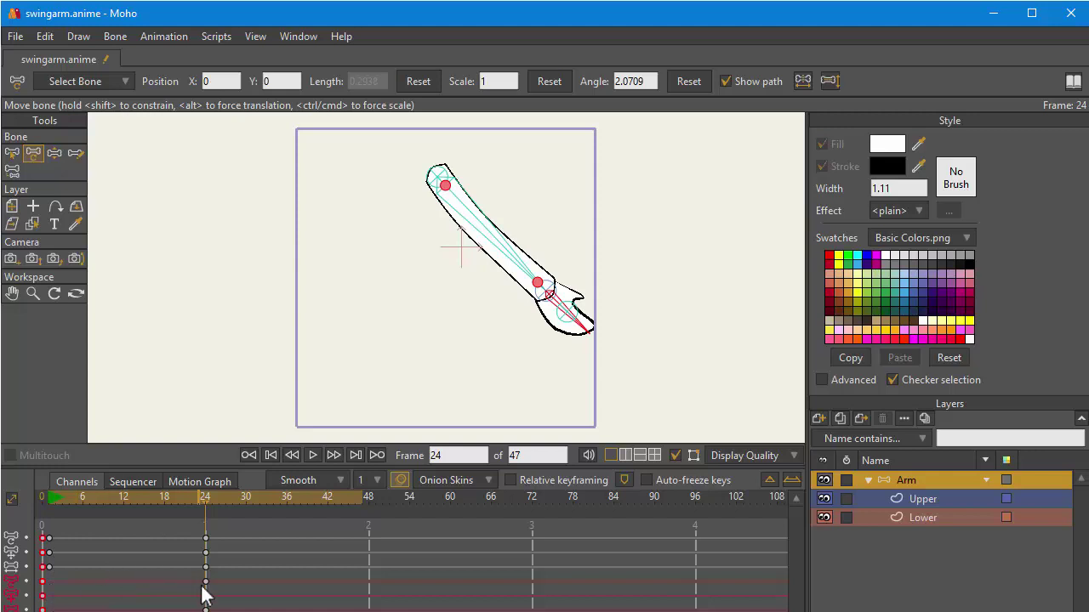
- Duplicate the keyframes along the timeline and preview the swing around frame 10
{"action": "left_click_drag", "start_coordinate": [206, 580], "coordinate": [352, 598]}
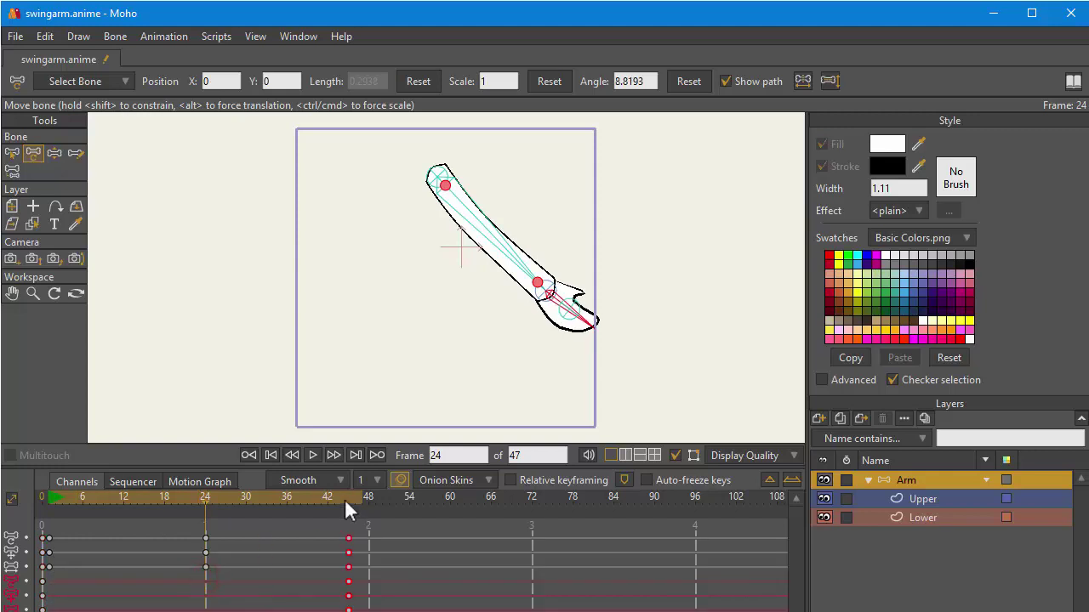
{"action": "left_click_drag", "start_coordinate": [345, 499], "coordinate": [109, 502]}
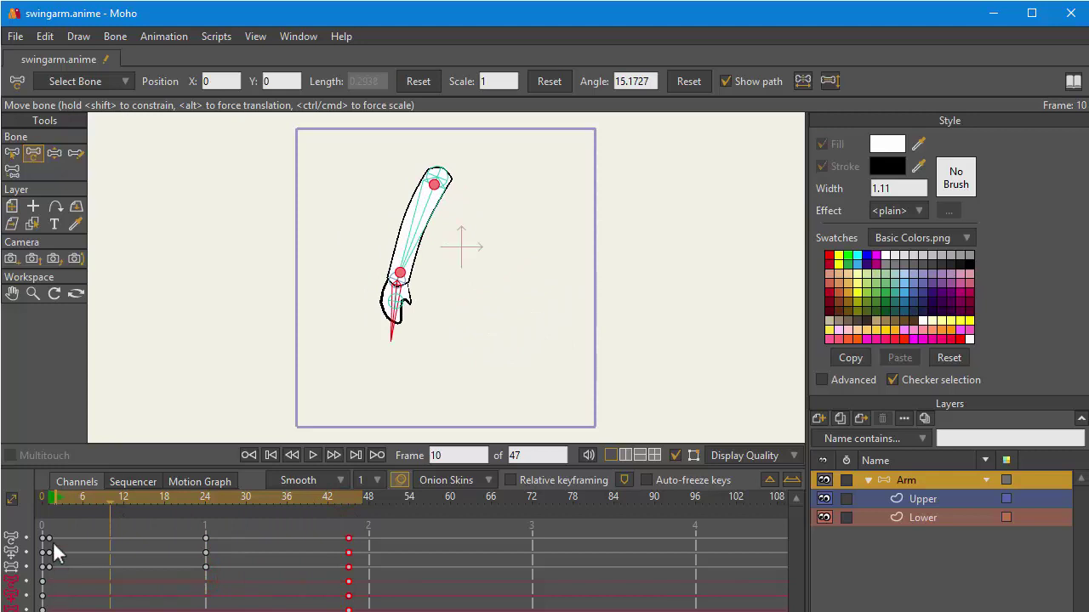
{"action": "left_click_drag", "start_coordinate": [306, 529], "coordinate": [211, 557]}
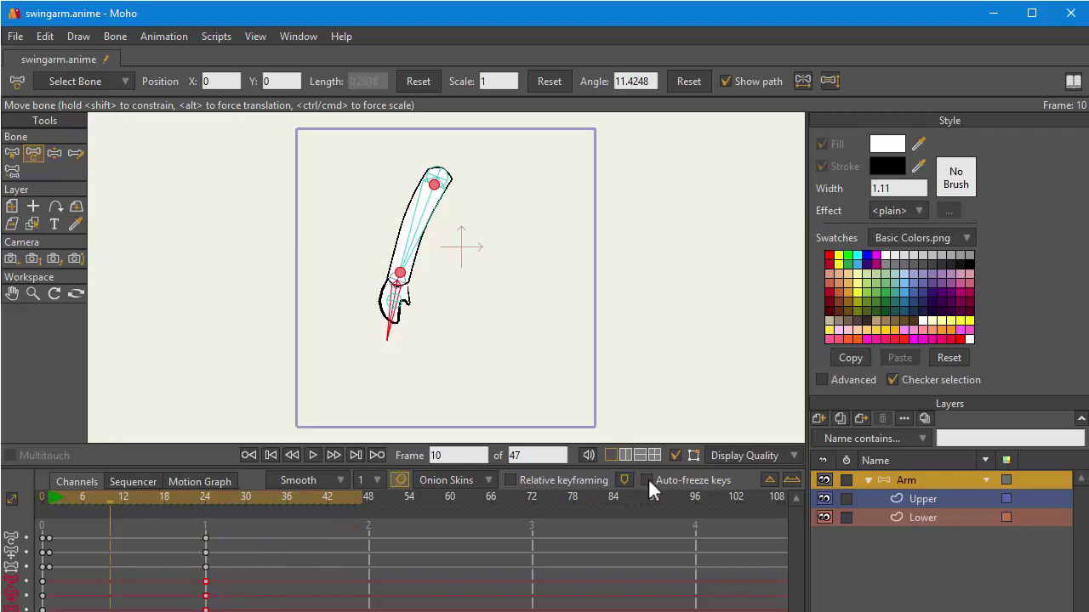
- Turn on Auto-freeze keys and widen the upper-arm bone at frame 24 for foreshortening
{"action": "left_click", "coordinate": [57, 499]}
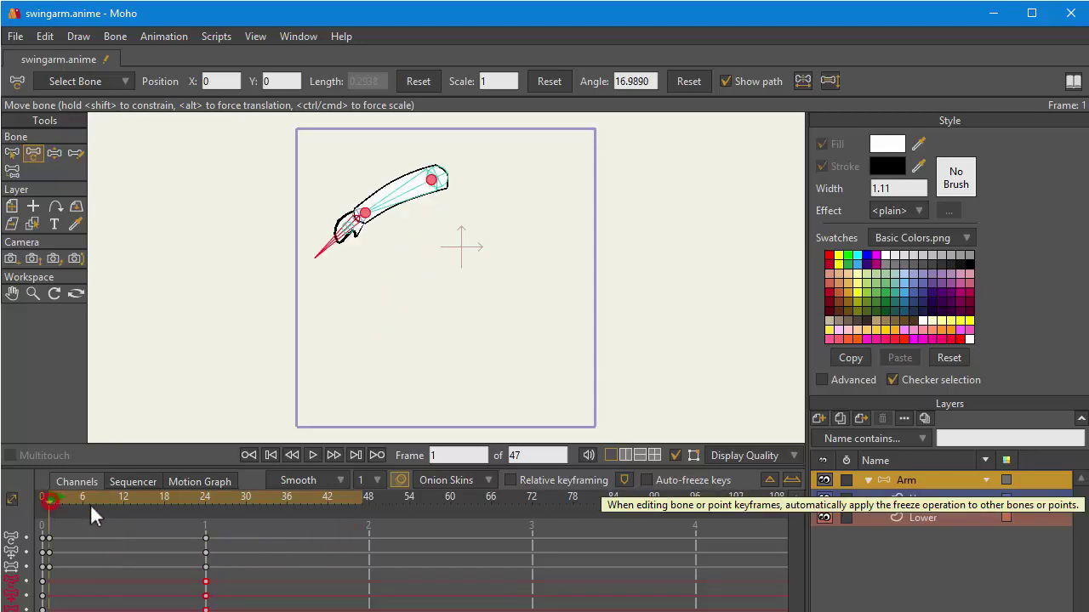
{"action": "left_click", "coordinate": [646, 480]}
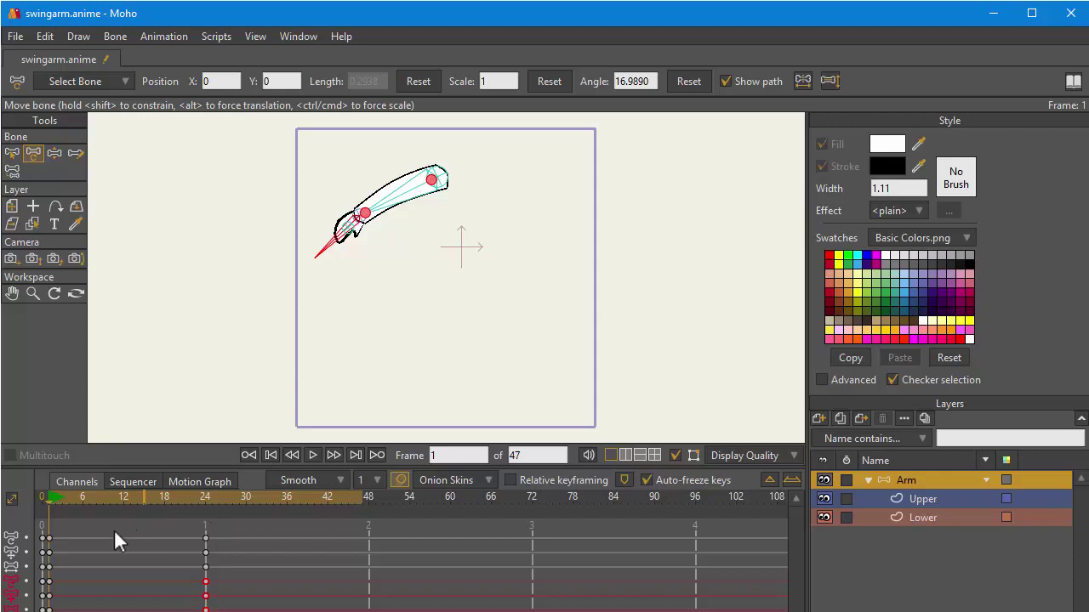
{"action": "left_click", "coordinate": [58, 524]}
{"action": "left_click", "coordinate": [49, 537]}
{"action": "left_click_drag", "start_coordinate": [48, 498], "coordinate": [207, 503]}
{"action": "left_click_drag", "start_coordinate": [510, 243], "coordinate": [545, 284]}
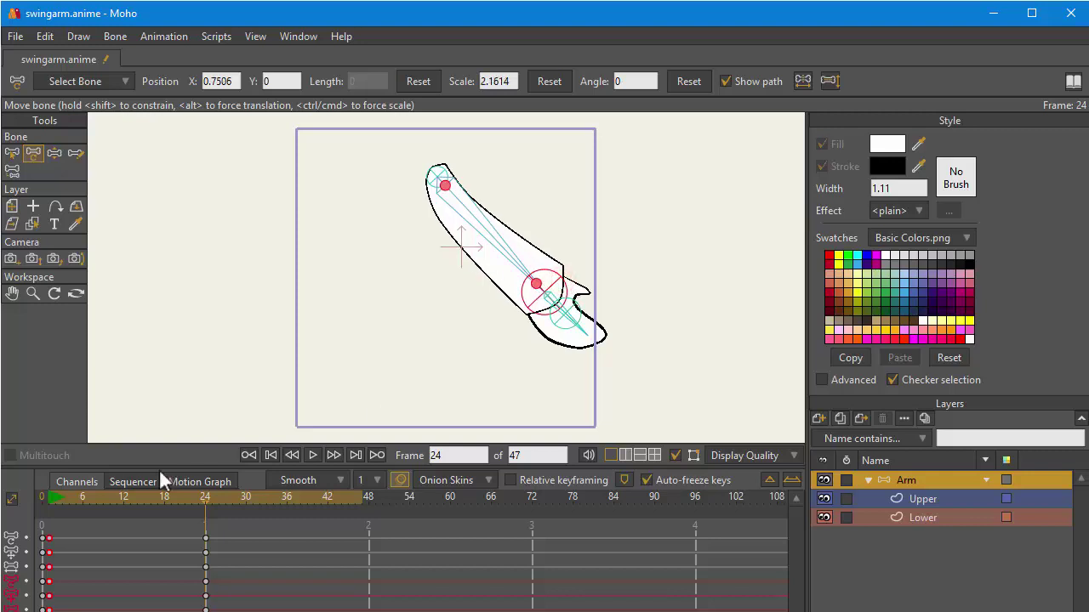
{"action": "mouse_move", "coordinate": [207, 494]}
{"action": "left_mouse_down"}
{"action": "mouse_move", "coordinate": [62, 494]}
{"action": "mouse_move", "coordinate": [188, 507]}
{"action": "mouse_move", "coordinate": [367, 500]}
{"action": "left_mouse_up"}
- Copy the starting keyframes, paste them at frame 48, and preview the swing
{"action": "left_click_drag", "start_coordinate": [47, 524], "coordinate": [68, 611]}
{"action": "key", "text": "ctrl+c"}
{"action": "key", "text": "ctrl+v"}
{"action": "left_click_drag", "start_coordinate": [369, 504], "coordinate": [49, 522]}
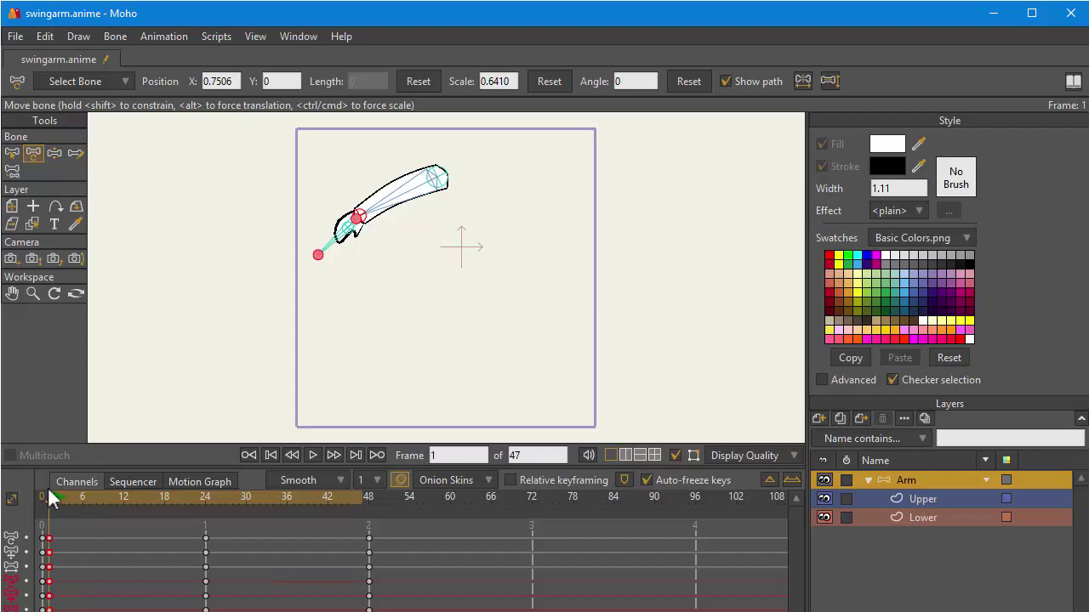
- At frame 12, bend the hand down-left and curve the upper arm
{"action": "left_click", "coordinate": [124, 502]}
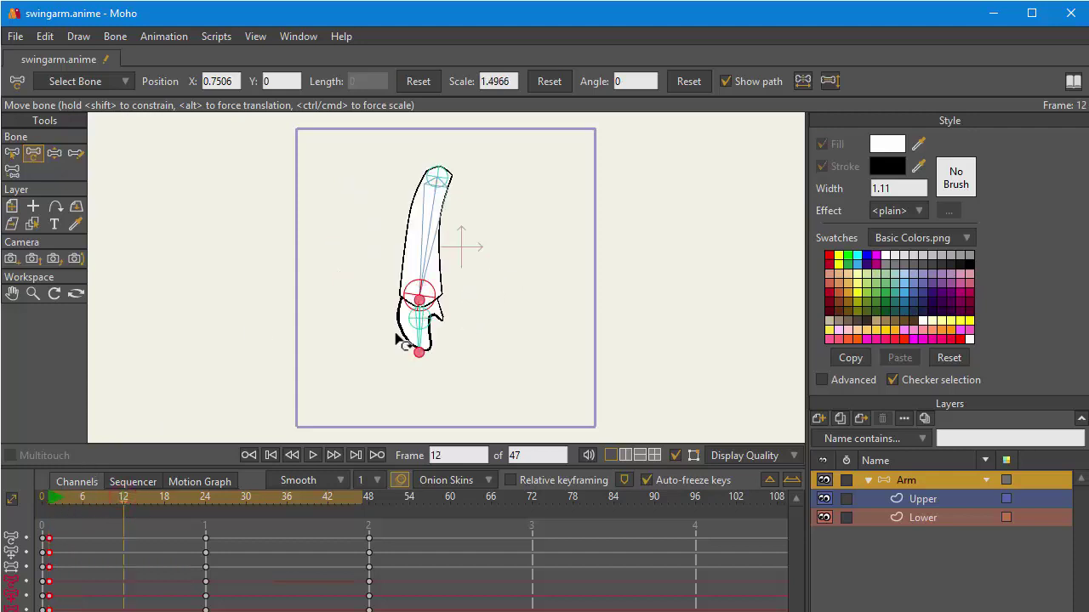
{"action": "left_click_drag", "start_coordinate": [419, 344], "coordinate": [371, 321]}
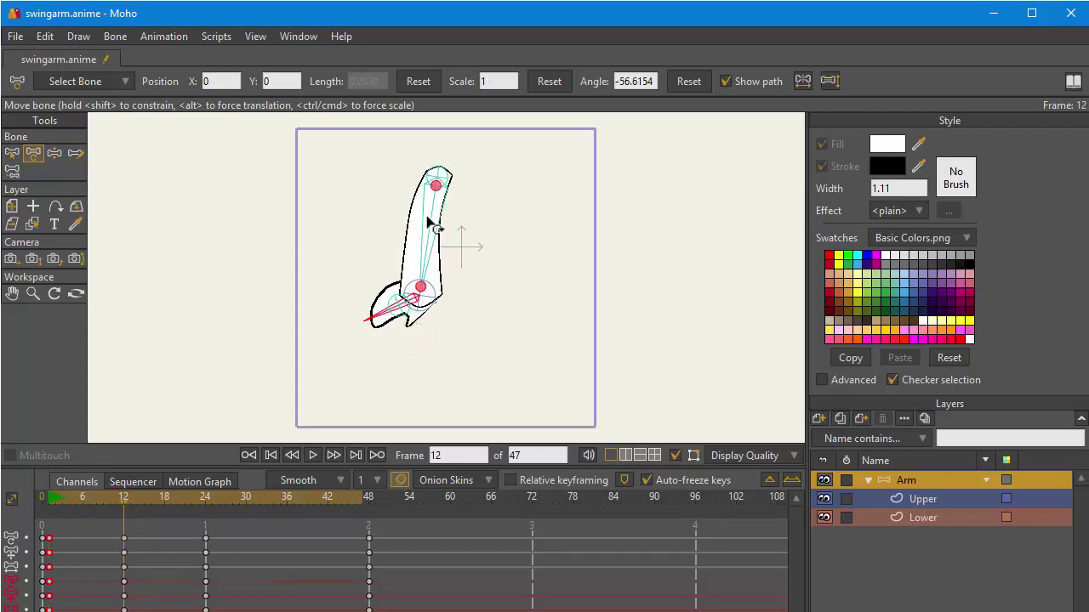
{"action": "left_click_drag", "start_coordinate": [439, 303], "coordinate": [441, 315]}
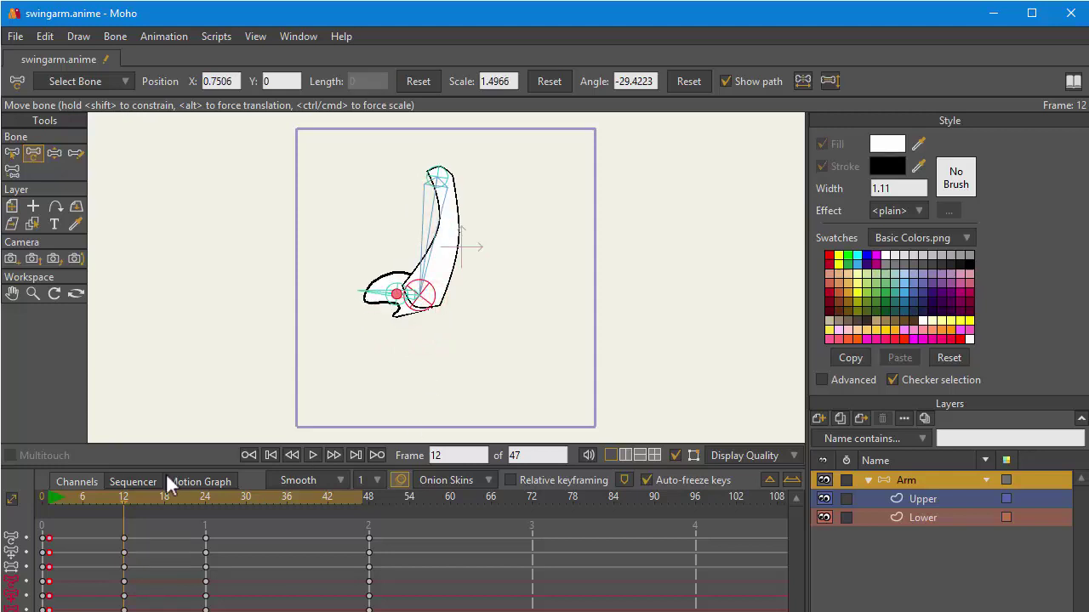
{"action": "left_click_drag", "start_coordinate": [122, 495], "coordinate": [286, 511]}
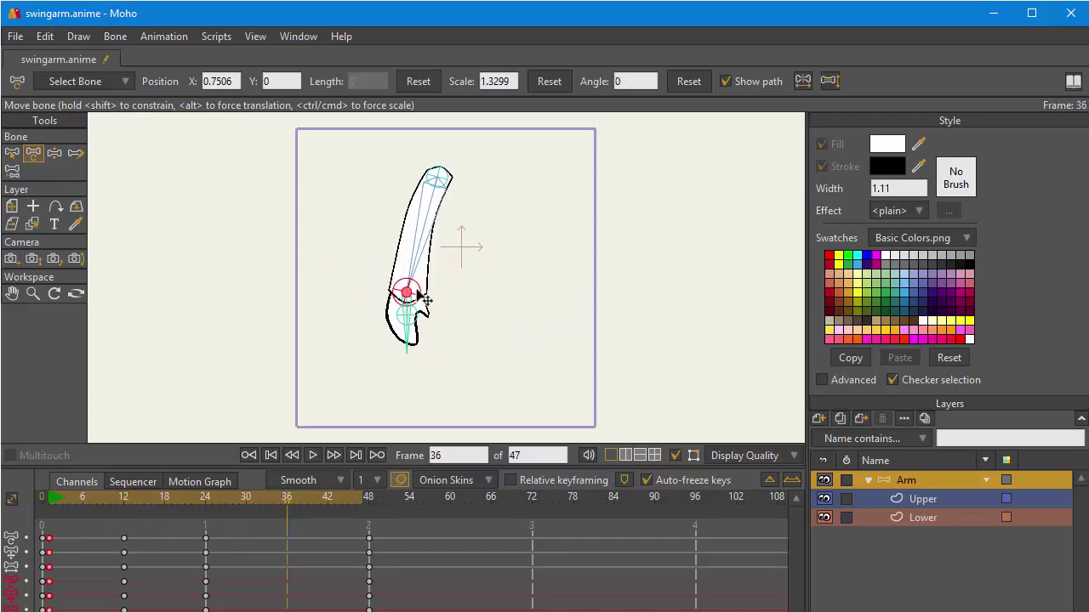
- Rotate the lower arm at frame 36, then play the animation from the start
{"action": "left_click_drag", "start_coordinate": [420, 296], "coordinate": [461, 299]}
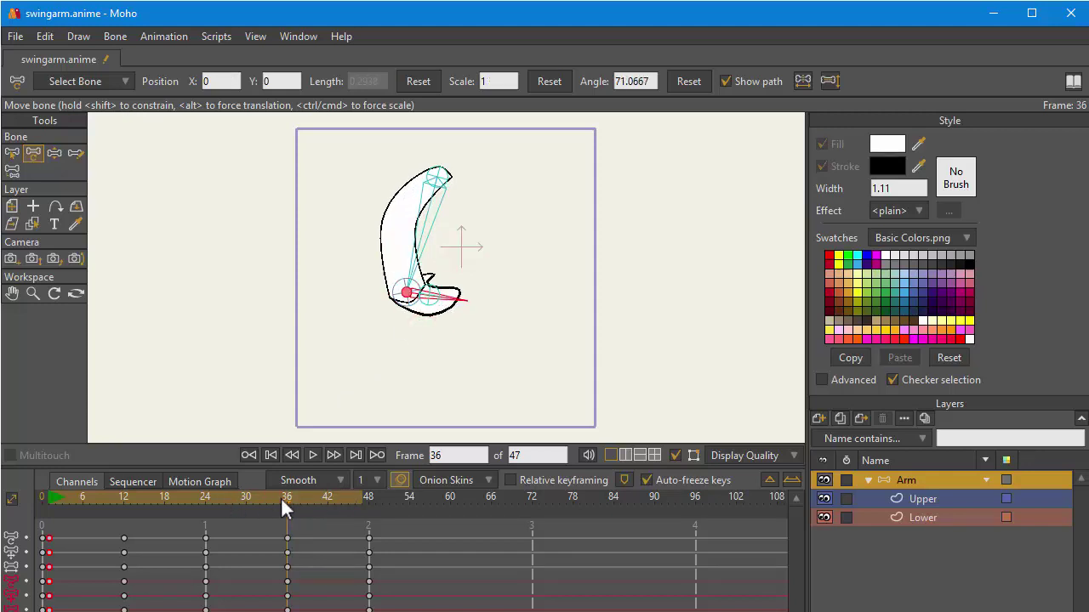
{"action": "left_click_drag", "start_coordinate": [281, 499], "coordinate": [377, 513]}
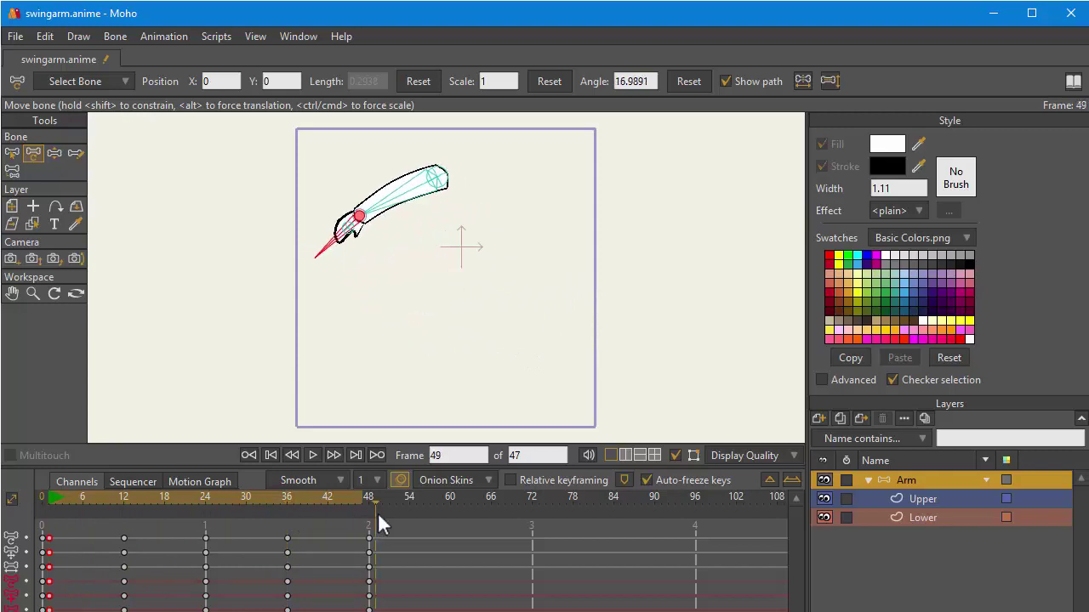
{"action": "key", "text": "space"}
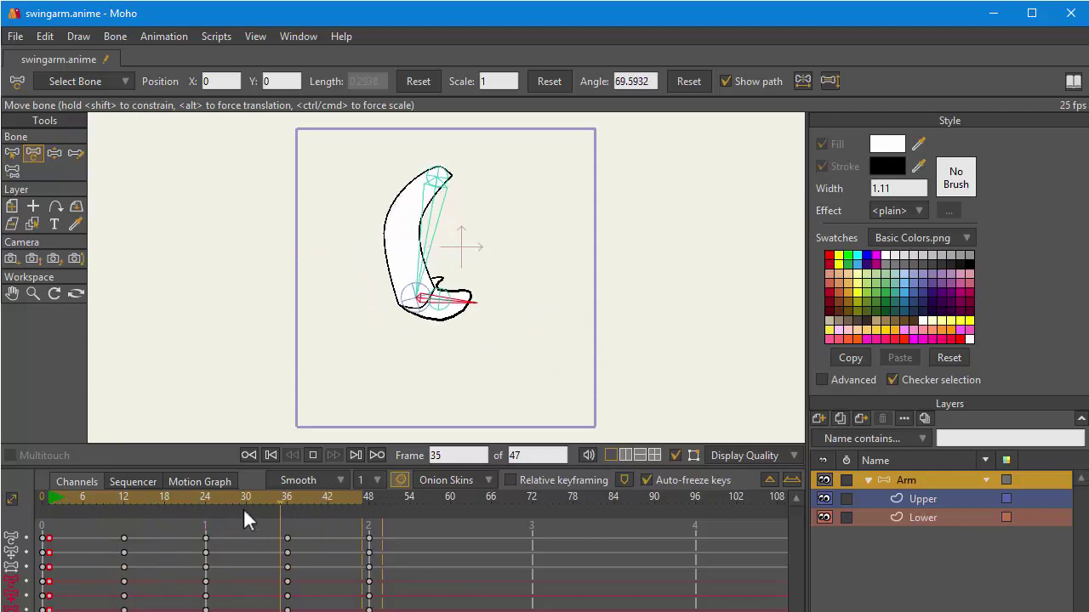
- Shrink the lower arm bone at frame 1 for foreshortening, then check the swing up to frame 48
{"action": "left_click", "coordinate": [313, 455]}
{"action": "left_click", "coordinate": [46, 500]}
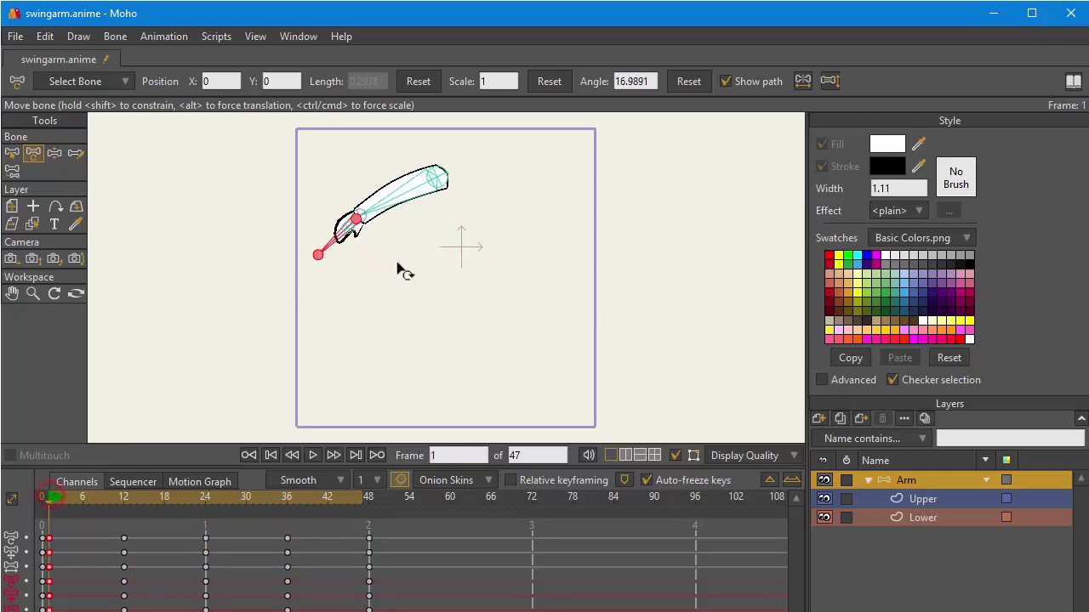
{"action": "left_click_drag", "start_coordinate": [354, 234], "coordinate": [334, 248]}
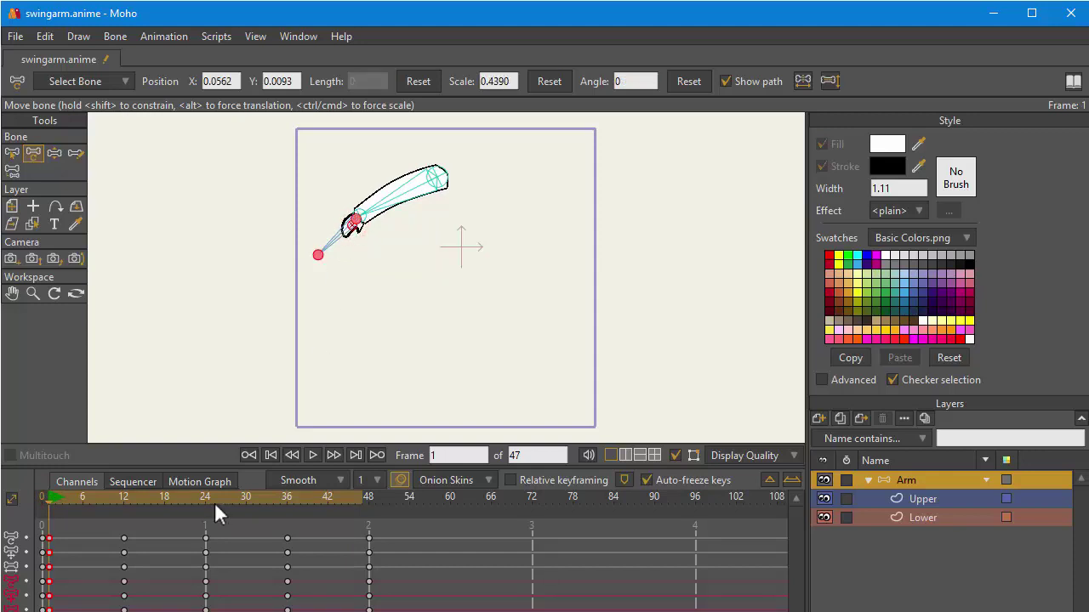
{"action": "left_click", "coordinate": [364, 501]}
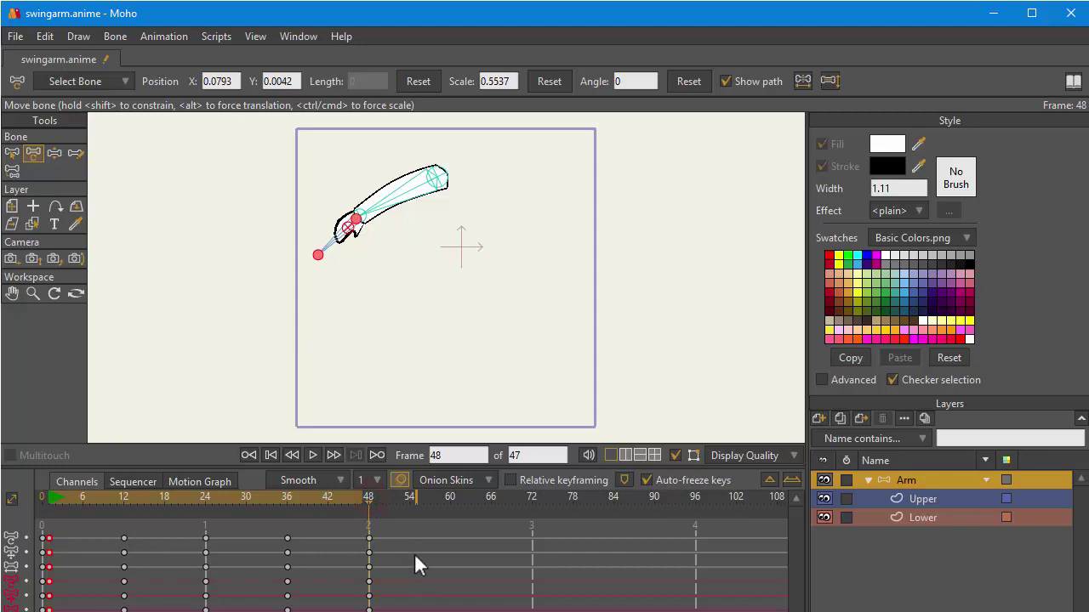
{"action": "key", "text": "space"}
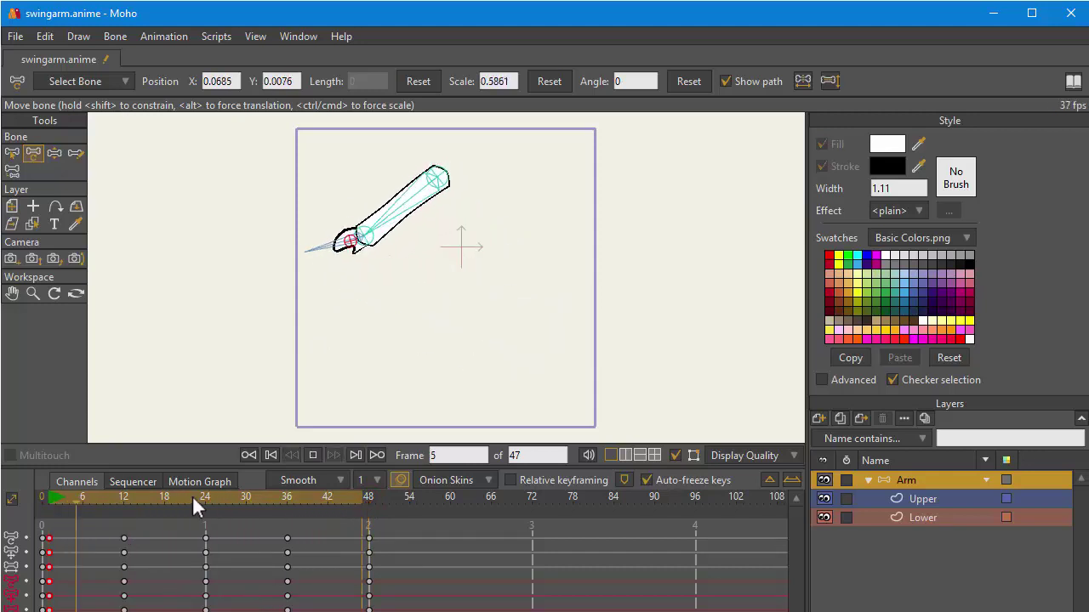
{"action": "key", "text": "space"}
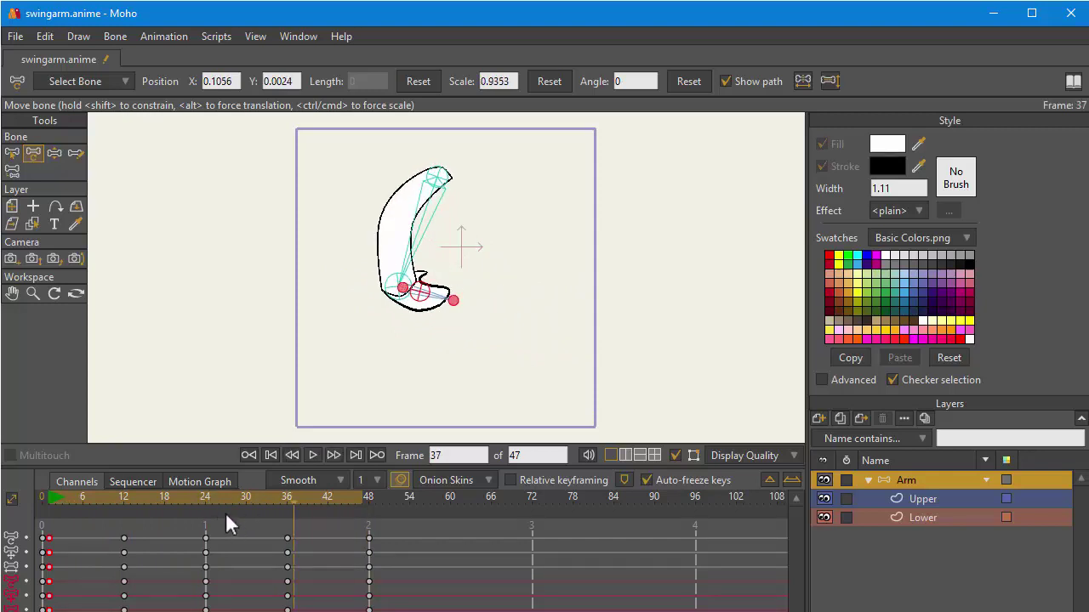
- Adjust the lower and upper arm bones at frame 36, then replay the animation
{"action": "left_click", "coordinate": [290, 500]}
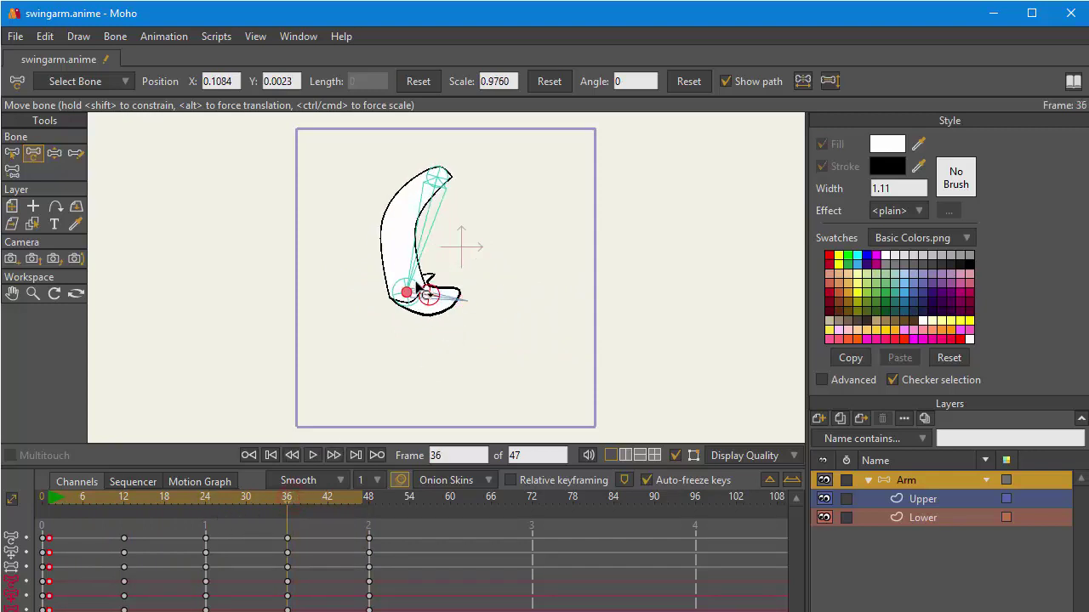
{"action": "left_click_drag", "start_coordinate": [422, 295], "coordinate": [419, 291]}
{"action": "left_click", "coordinate": [437, 176]}
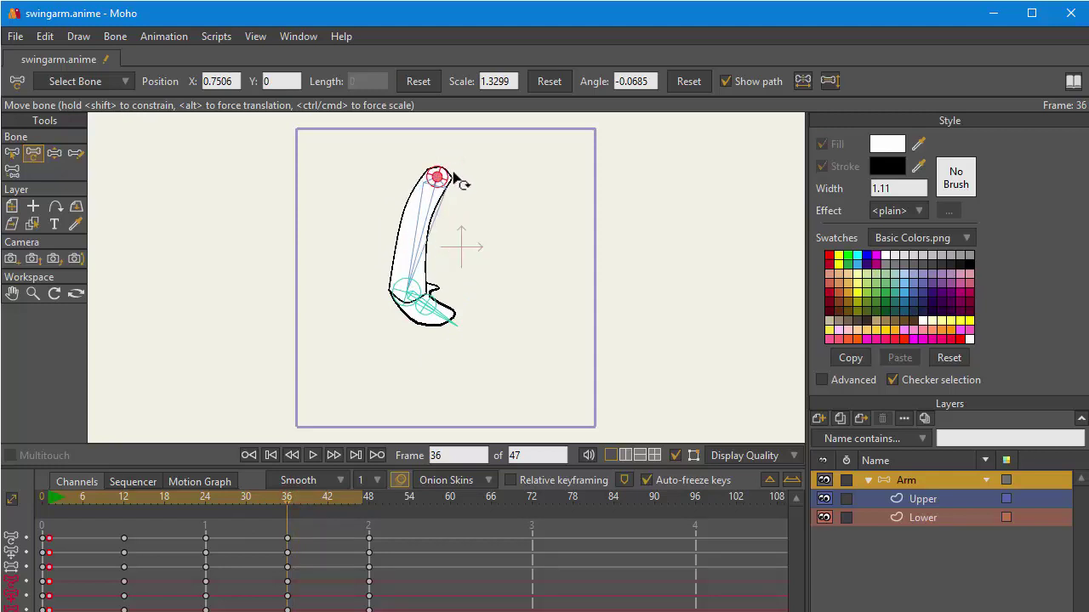
{"action": "left_click", "coordinate": [429, 308]}
{"action": "left_click_drag", "start_coordinate": [292, 497], "coordinate": [179, 508]}
{"action": "key", "text": "space"}
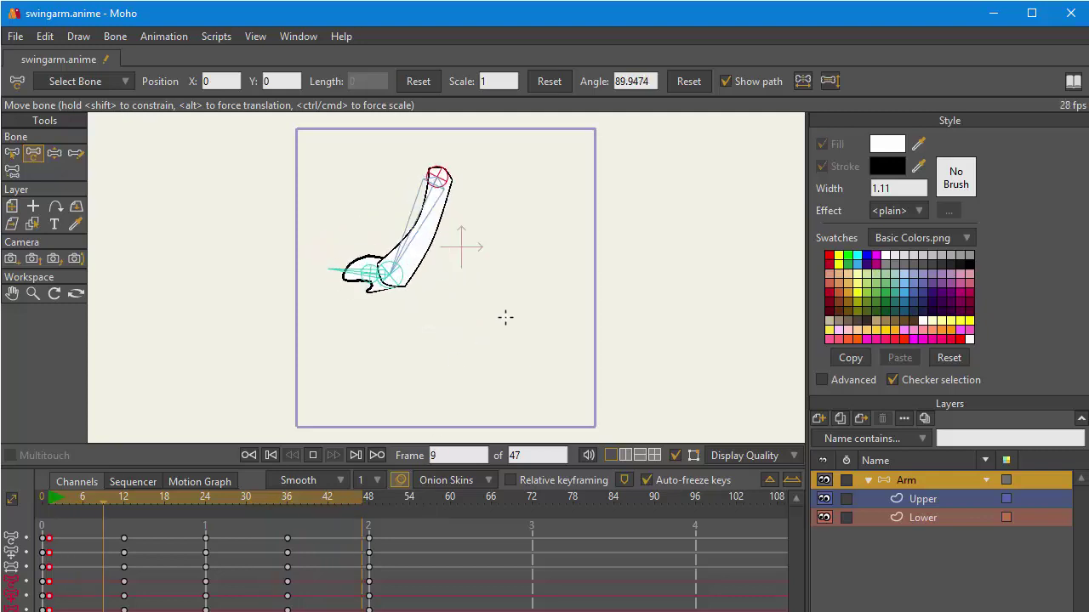
{"action": "key", "text": "space"}
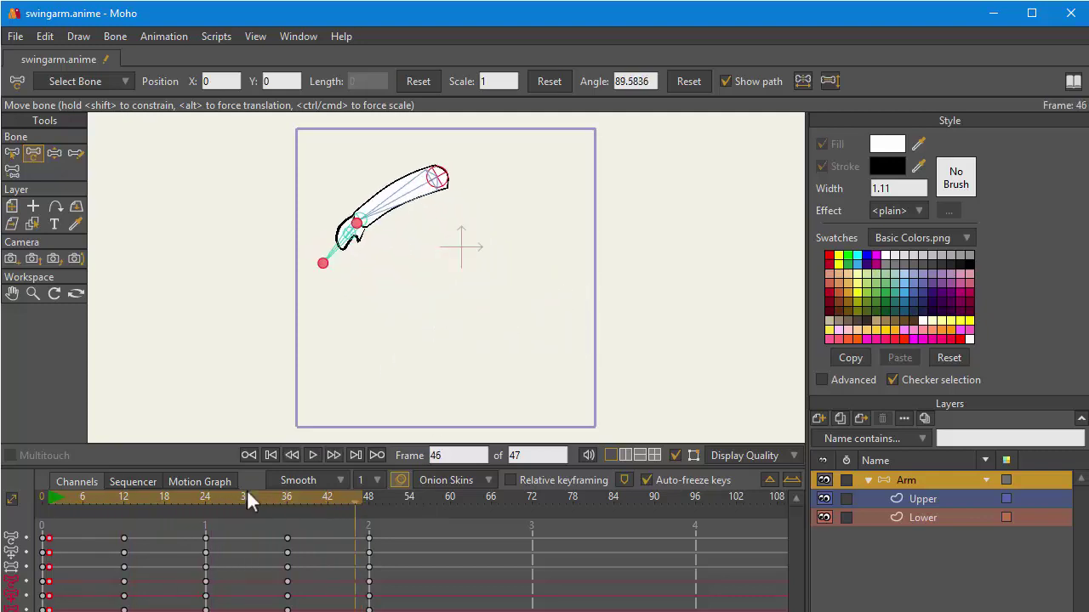
{"action": "left_click", "coordinate": [50, 495]}
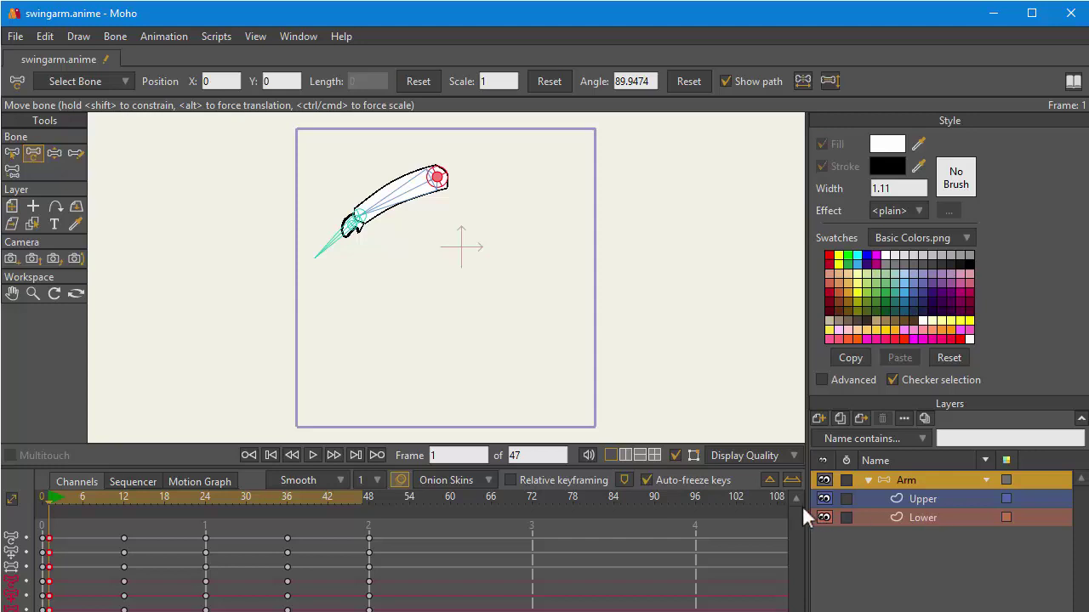
- On the Lower layer, move the hand points to reshape the hand at frame 33
{"action": "left_click", "coordinate": [912, 515]}
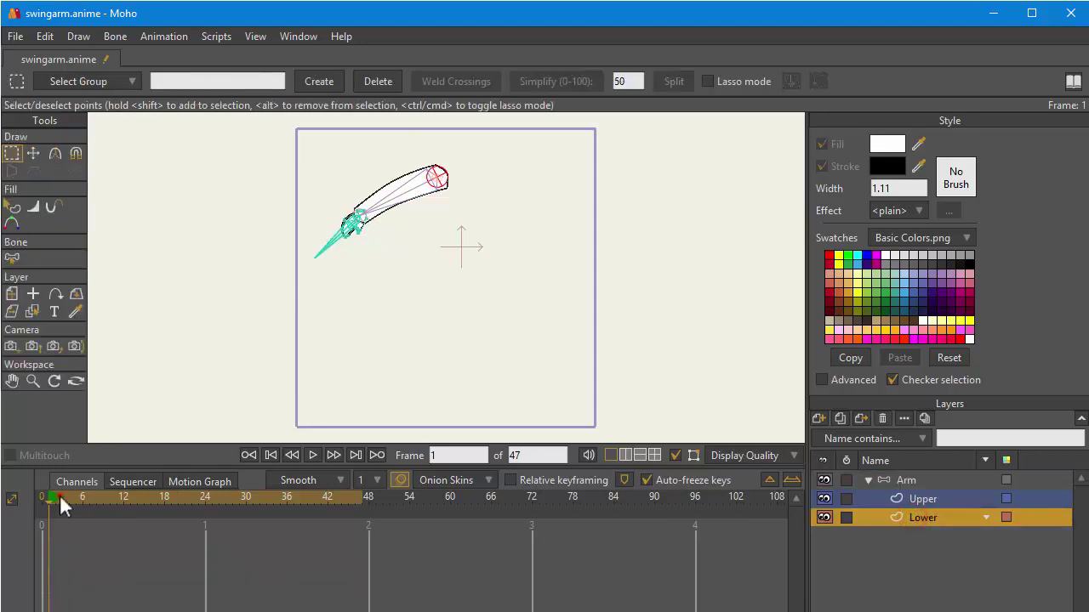
{"action": "left_click_drag", "start_coordinate": [59, 494], "coordinate": [266, 507]}
{"action": "key", "text": "t"}
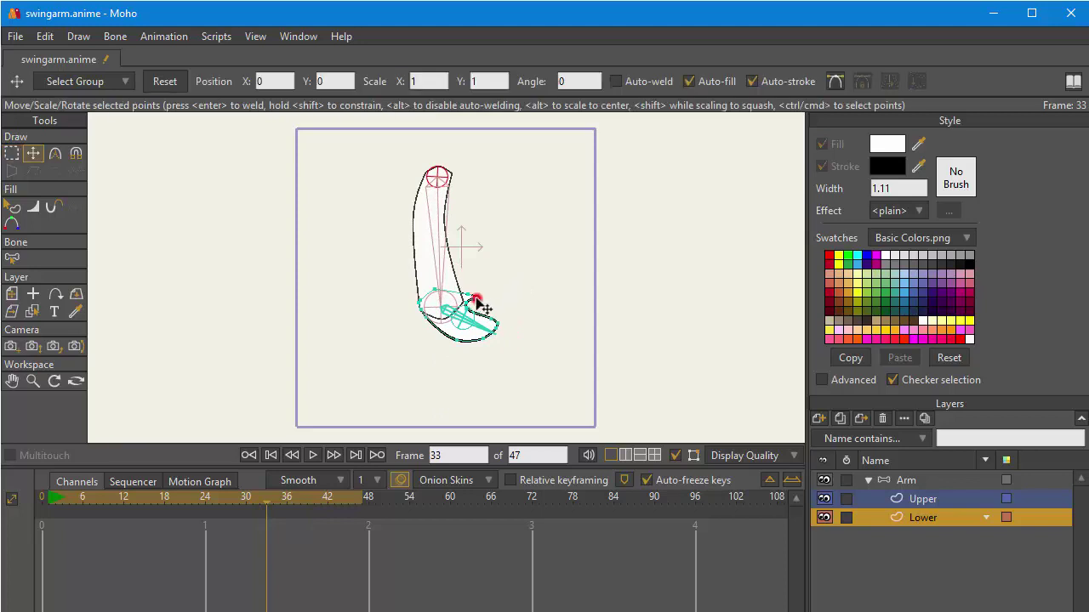
{"action": "left_click_drag", "start_coordinate": [470, 302], "coordinate": [496, 342]}
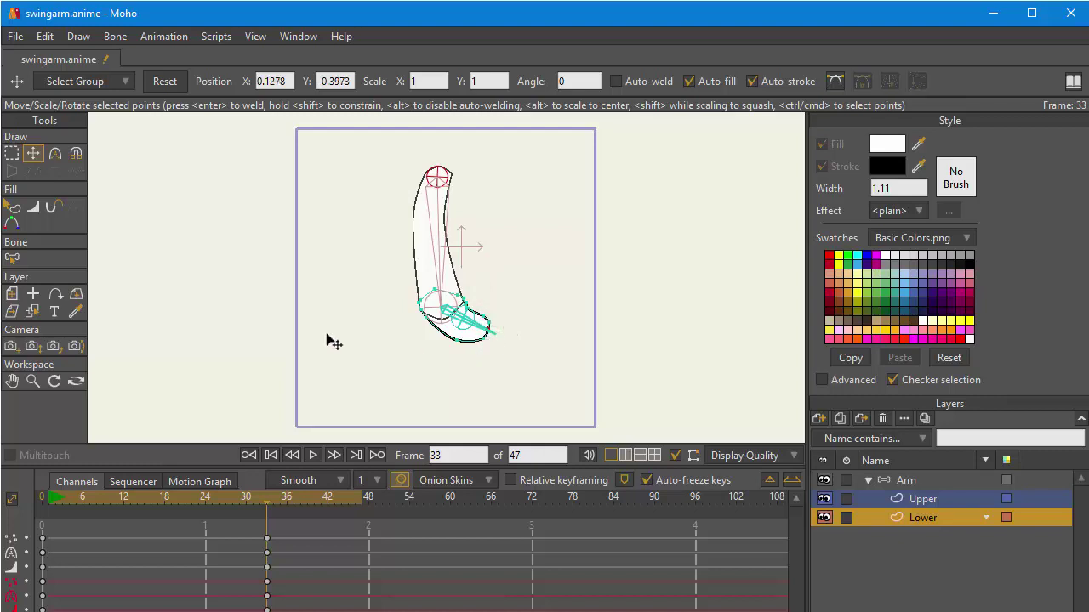
- Copy the Lower layer's frame-0 keys and paste them at frame 48
{"action": "left_click", "coordinate": [43, 508]}
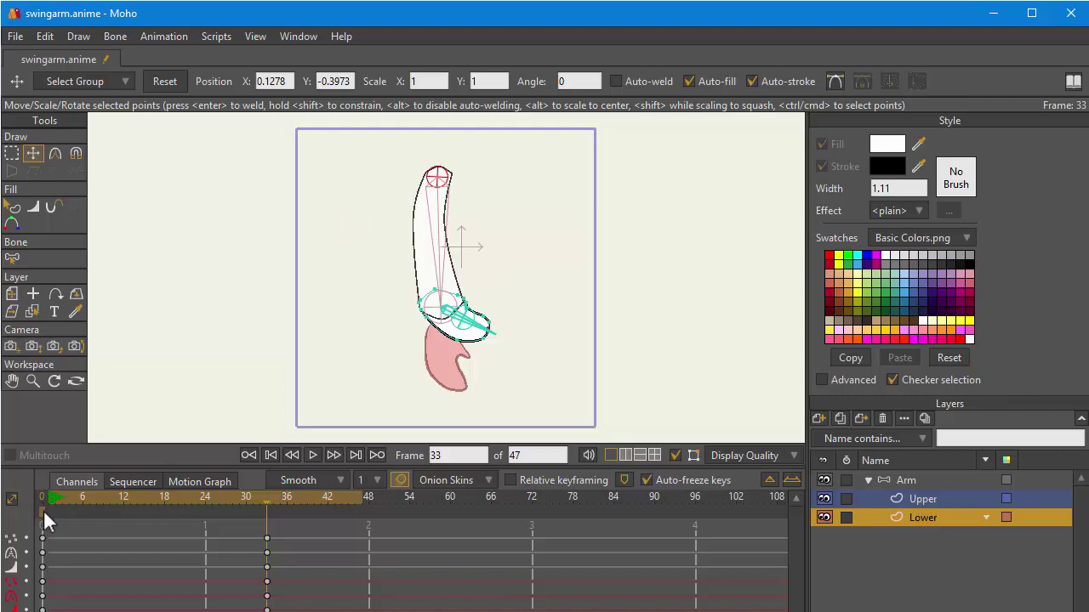
{"action": "left_click", "coordinate": [44, 510]}
{"action": "left_click_drag", "start_coordinate": [50, 529], "coordinate": [47, 609]}
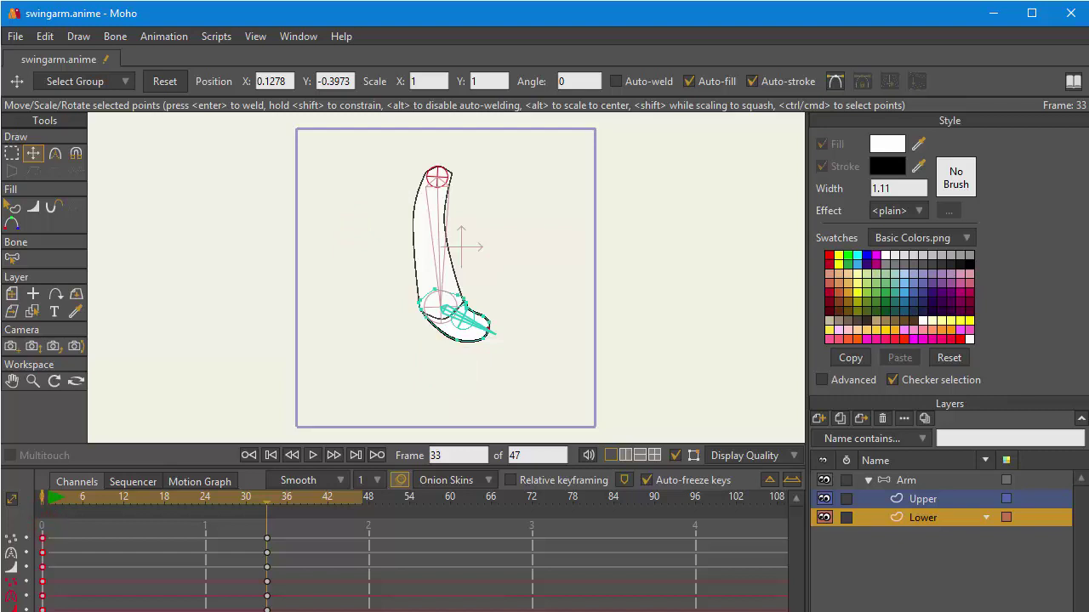
{"action": "left_click", "coordinate": [51, 502]}
{"action": "key", "text": "ctrl+v"}
{"action": "left_click_drag", "start_coordinate": [87, 495], "coordinate": [124, 509]}
{"action": "key", "text": "ctrl+v"}
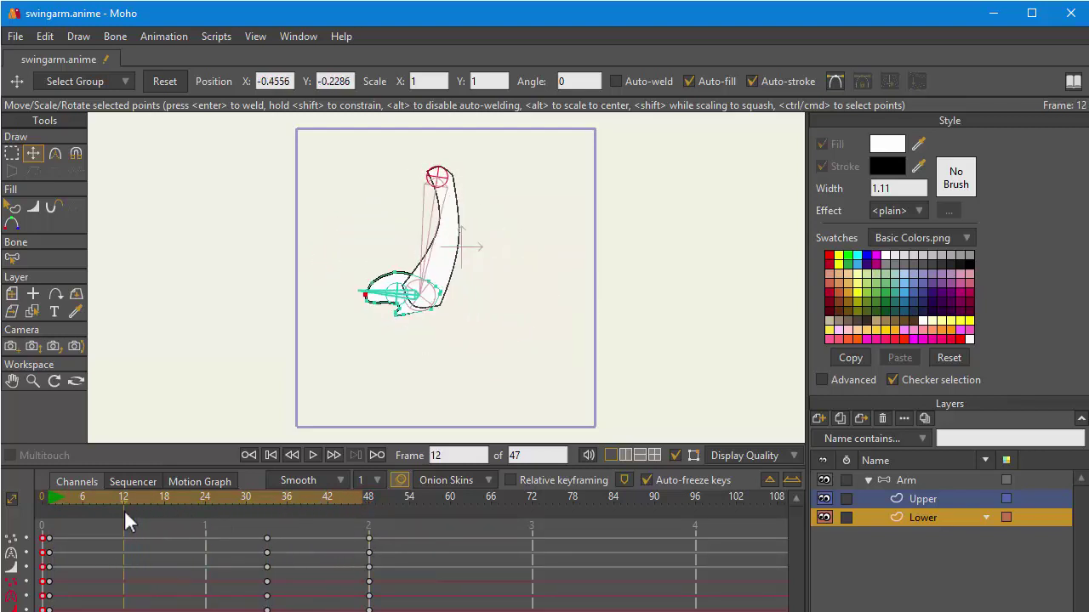
{"action": "left_click", "coordinate": [908, 480]}
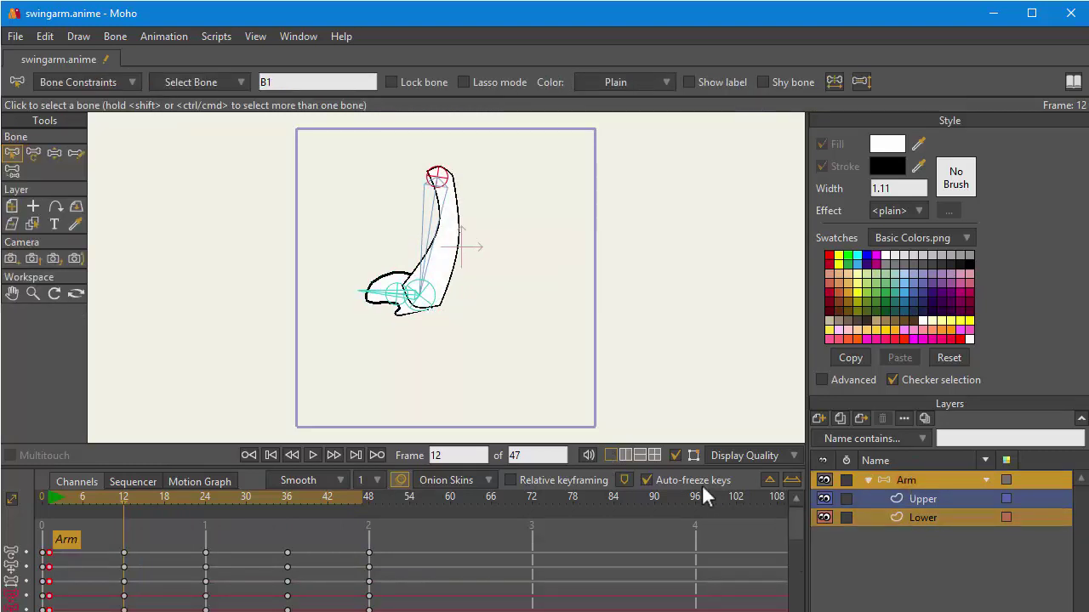
- Resize the timeline taller so the Lower layer's tracks appear below the Arm keys
{"action": "left_click_drag", "start_coordinate": [651, 467], "coordinate": [651, 372]}
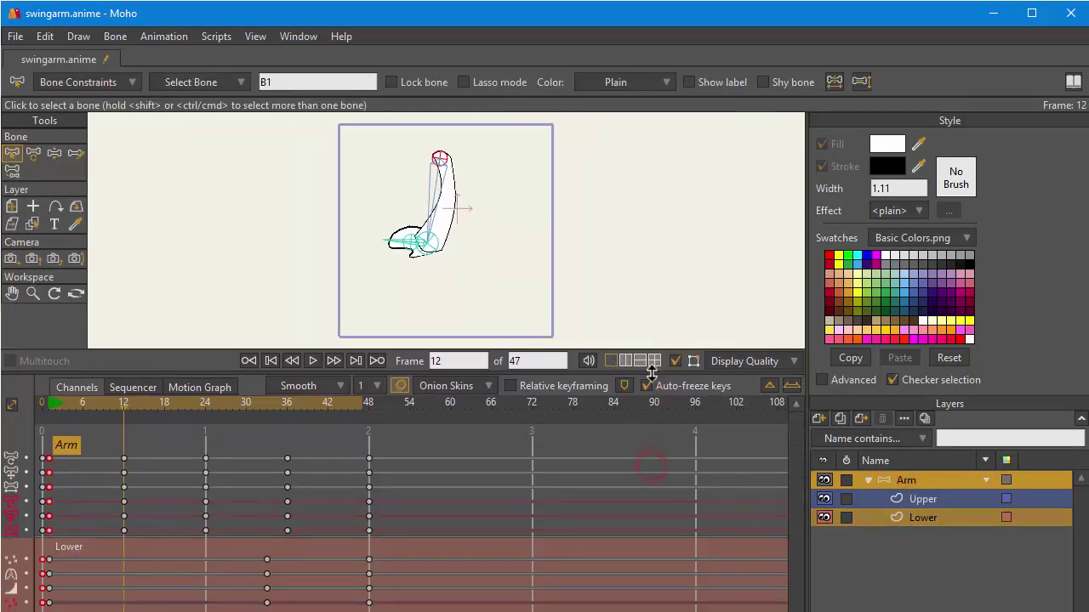
{"action": "left_click", "coordinate": [926, 477]}
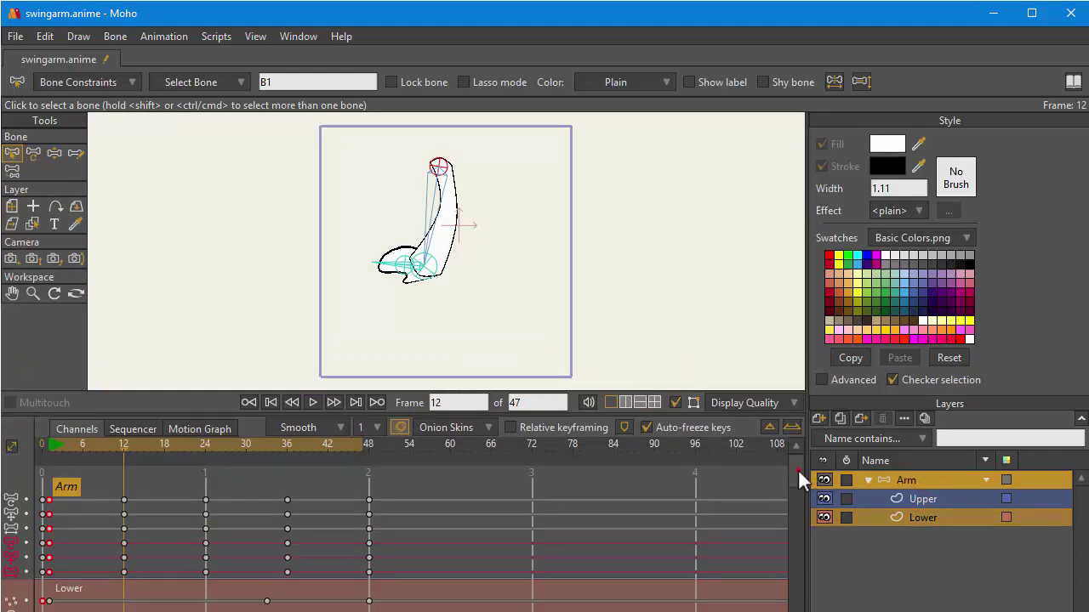
{"action": "mouse_move", "coordinate": [798, 469]}
{"action": "left_mouse_down"}
{"action": "mouse_move", "coordinate": [800, 603]}
{"action": "mouse_move", "coordinate": [799, 478]}
{"action": "left_mouse_up"}
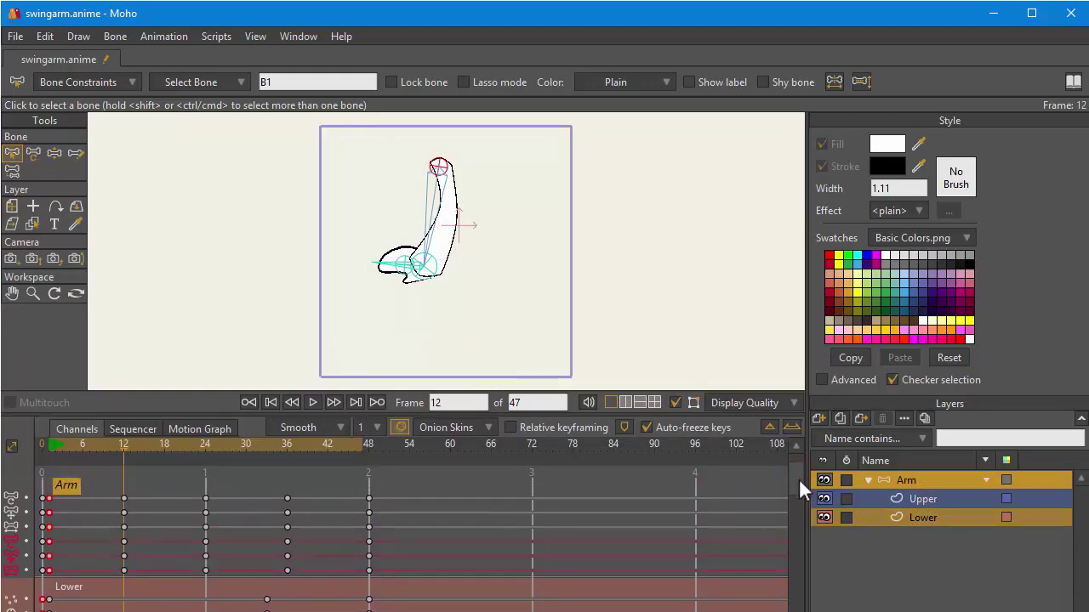
{"action": "scroll", "coordinate": [799, 477], "scroll_direction": "down", "scroll_amount": 2}
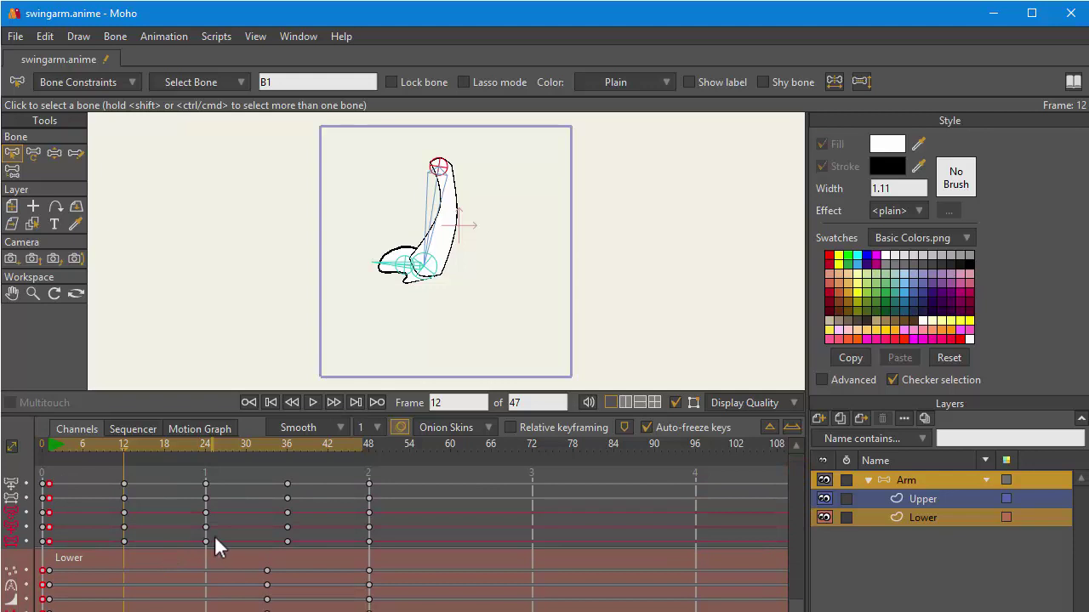
{"action": "scroll", "coordinate": [217, 539], "scroll_direction": "up", "scroll_amount": 2}
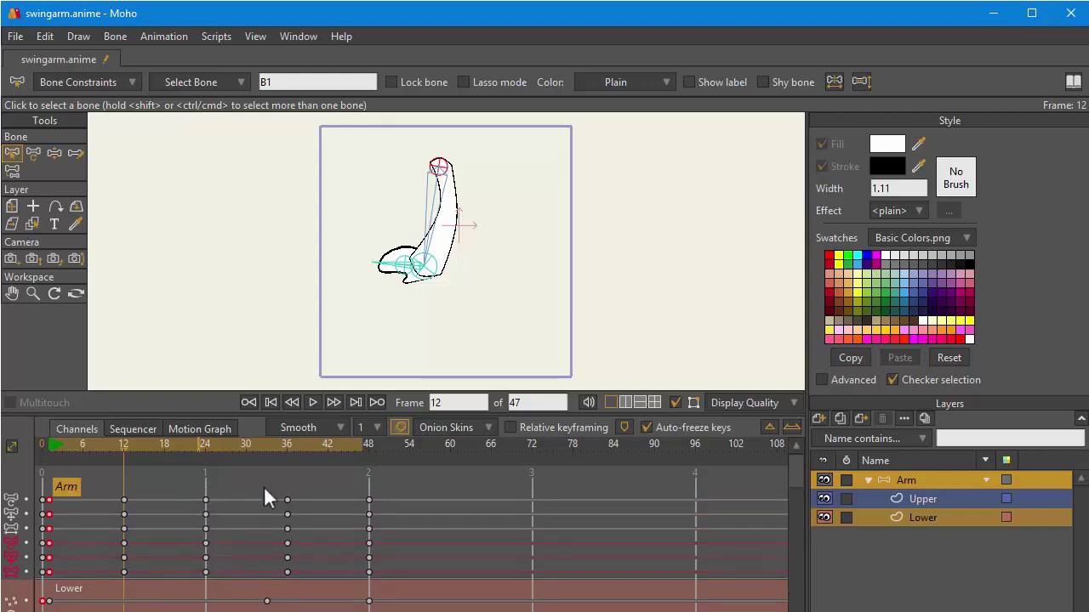
- Align the Lower hand key at frame 36 with the arm's frame-36 keys, then preview the motion
{"action": "left_click_drag", "start_coordinate": [259, 477], "coordinate": [311, 608]}
{"action": "left_click_drag", "start_coordinate": [287, 501], "coordinate": [289, 505]}
{"action": "left_click", "coordinate": [257, 508]}
{"action": "left_click", "coordinate": [256, 588]}
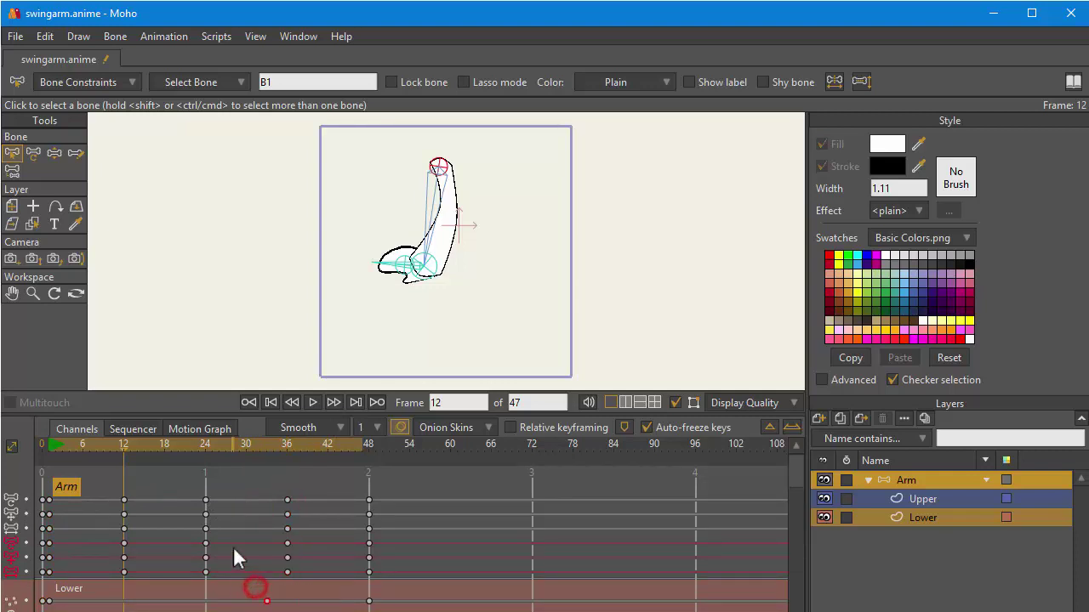
{"action": "left_click", "coordinate": [267, 601]}
{"action": "left_click", "coordinate": [288, 601]}
{"action": "left_click_drag", "start_coordinate": [285, 444], "coordinate": [48, 485]}
{"action": "scroll", "coordinate": [280, 527], "scroll_direction": "down", "scroll_amount": 2}
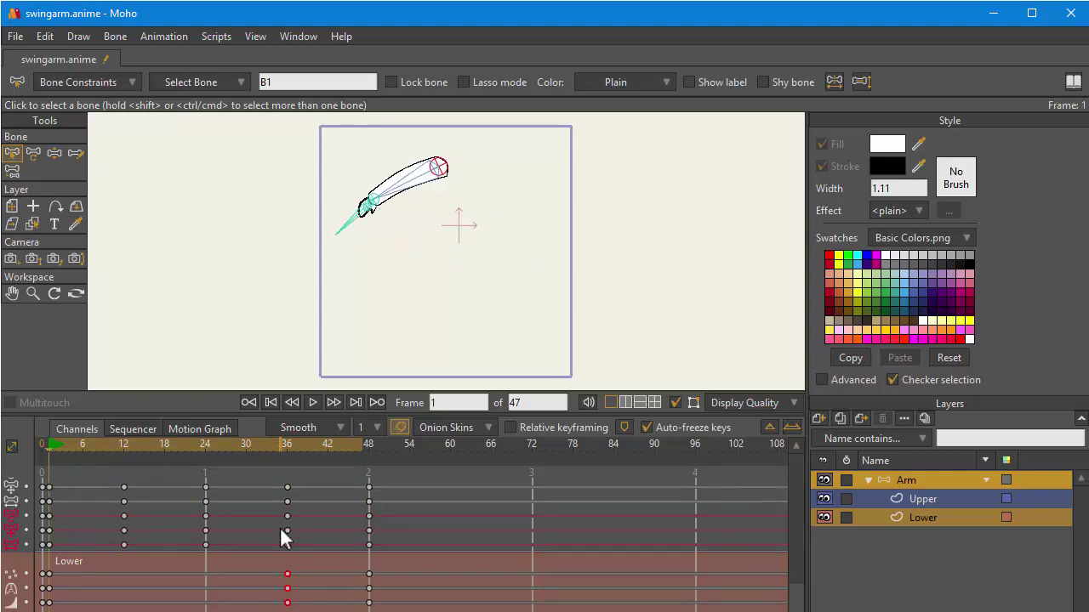
{"action": "scroll", "coordinate": [282, 530], "scroll_direction": "up", "scroll_amount": 2}
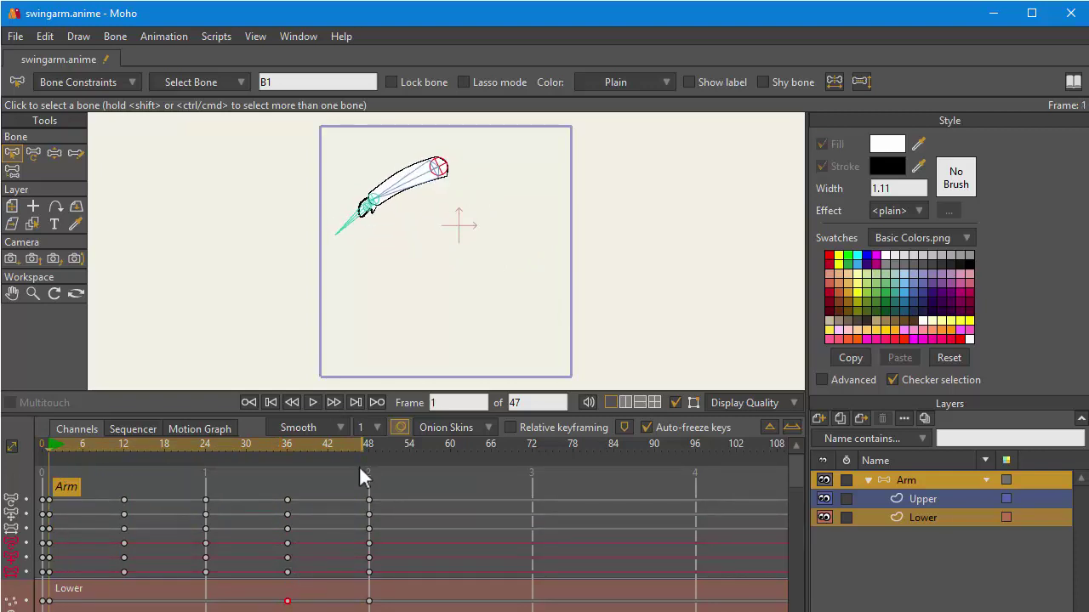